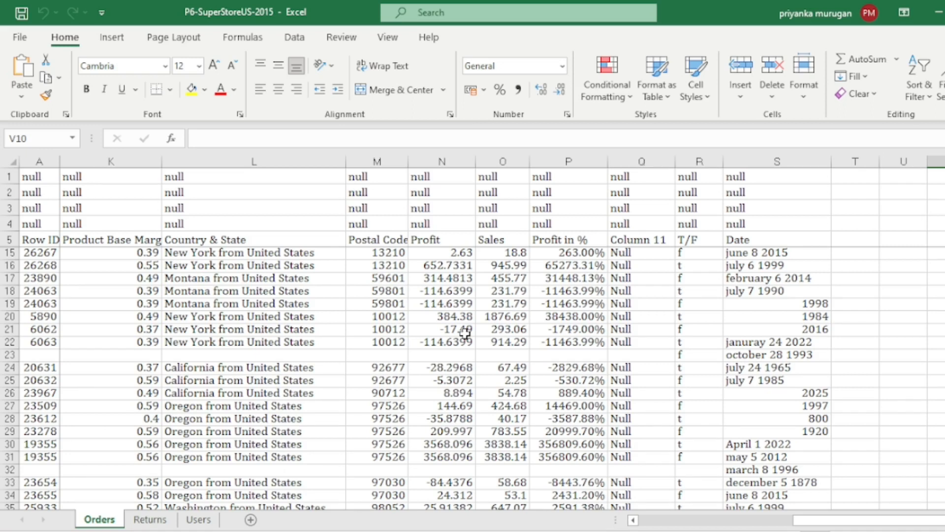
Step: Launch Power BI Desktop and start a data import from an Excel workbook
scroll(465, 334, "up", 3)
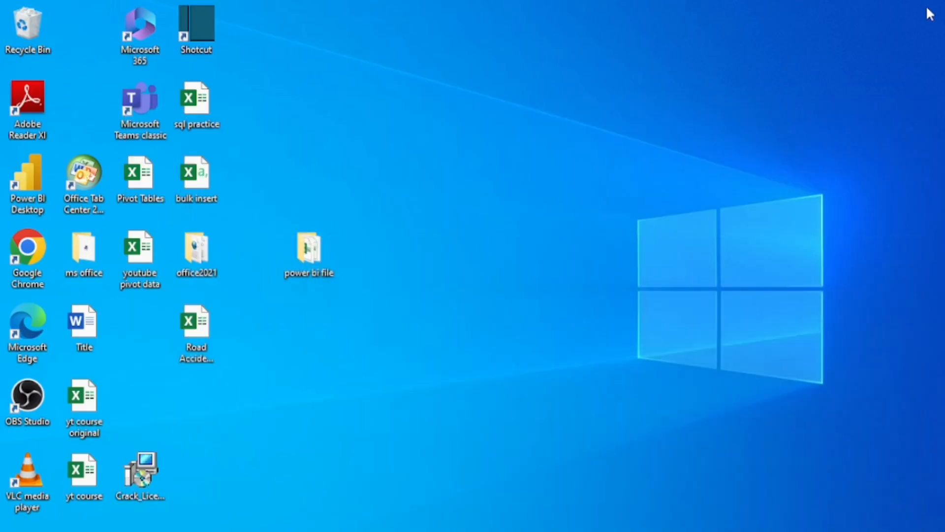
double_click(29, 186)
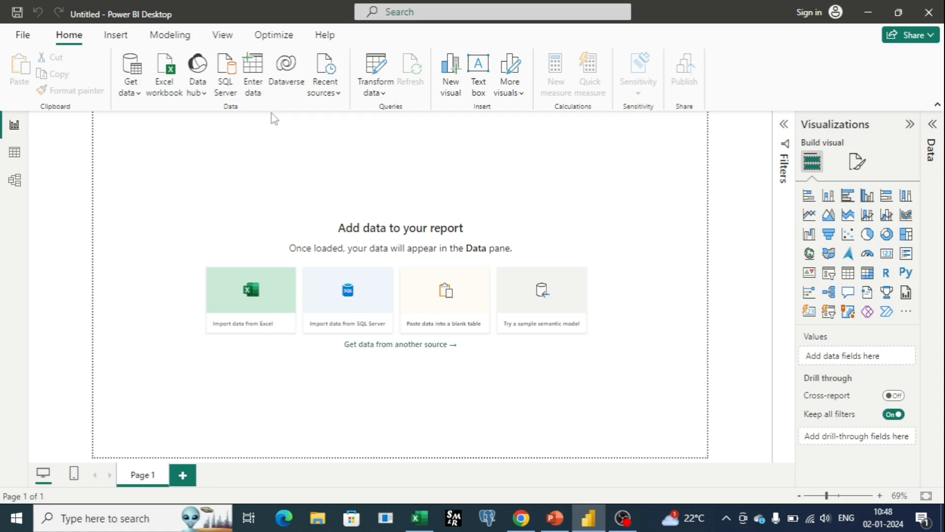
left_click(132, 70)
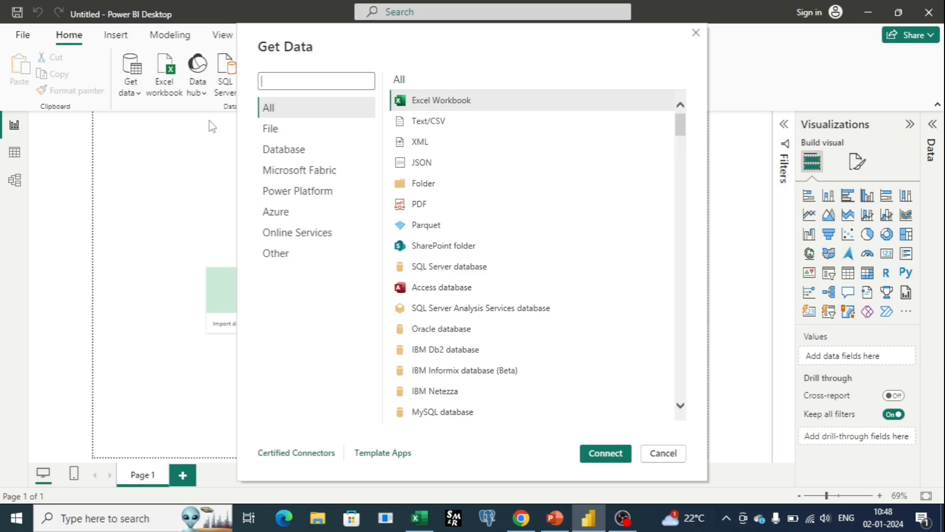
left_click(429, 102)
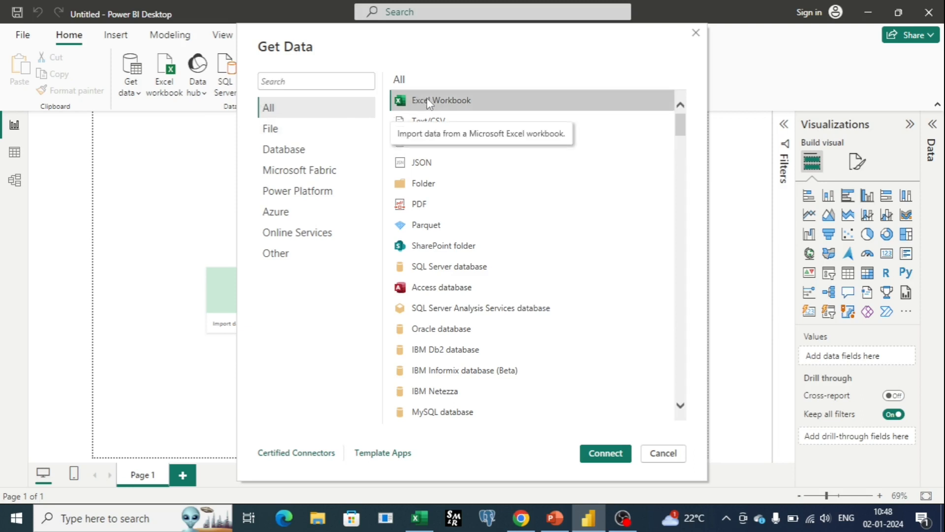
left_click(611, 455)
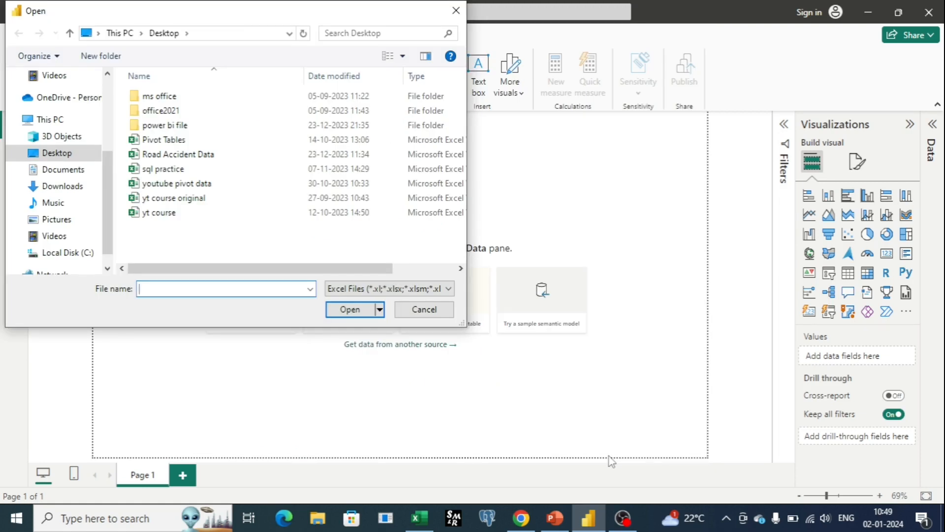
Step: Choose the P6-SuperStoreUS-2015 workbook in the Downloads folder as the data source
scroll(56, 147, "up", 3)
left_click(62, 119)
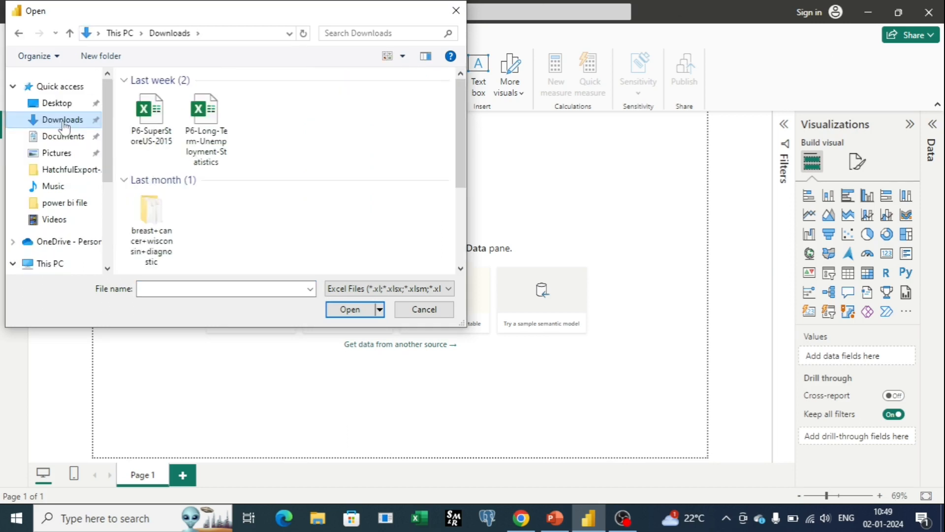
left_click(155, 119)
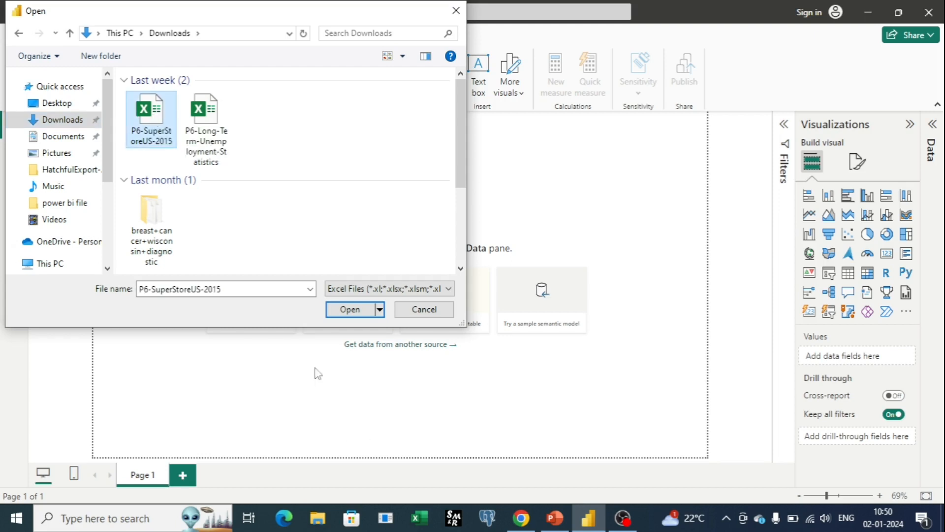
left_click(351, 310)
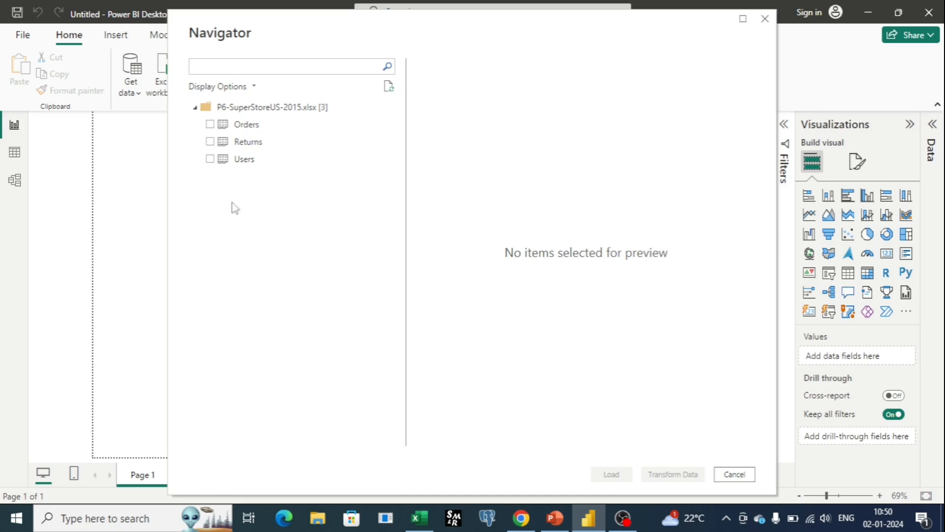
Step: Preview the contents of the Orders, Returns and Users sheets before importing
left_click(260, 126)
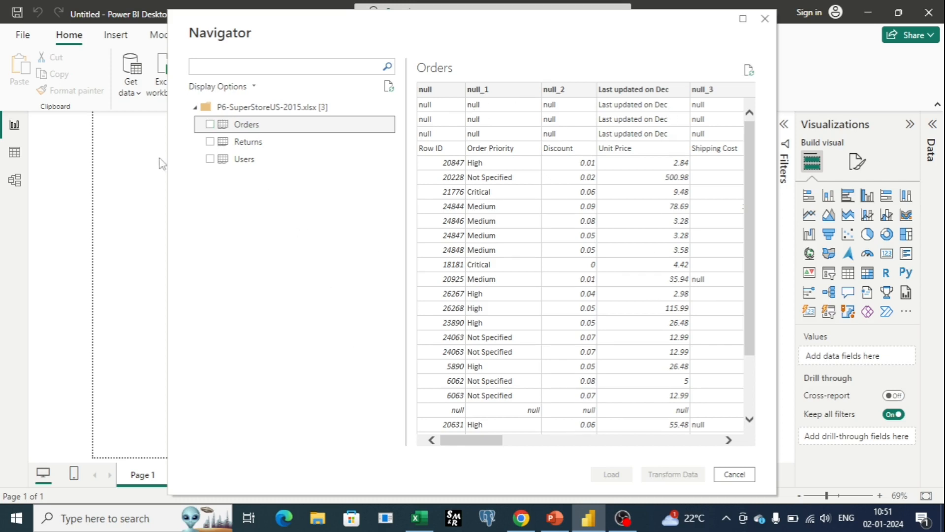
left_click(246, 141)
scroll(498, 206, "down", 15)
left_click(244, 159)
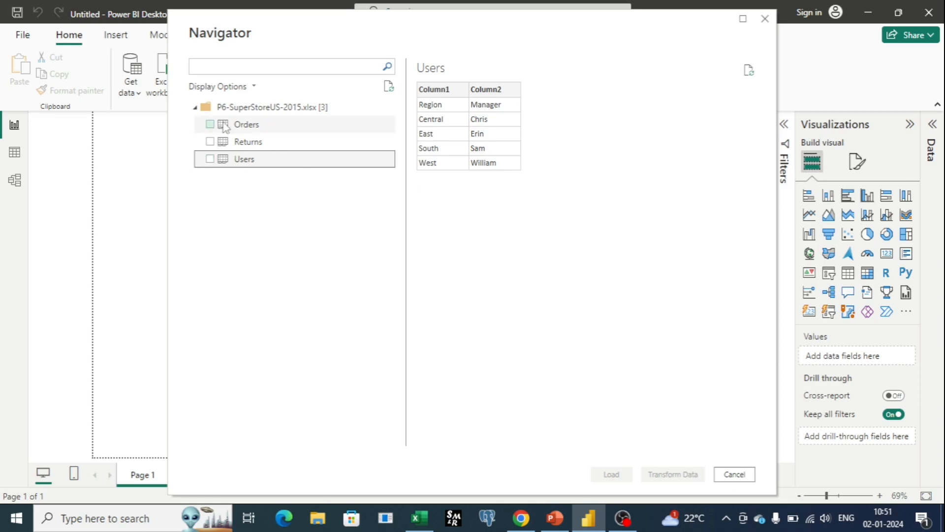
left_click(238, 127)
left_click(213, 127)
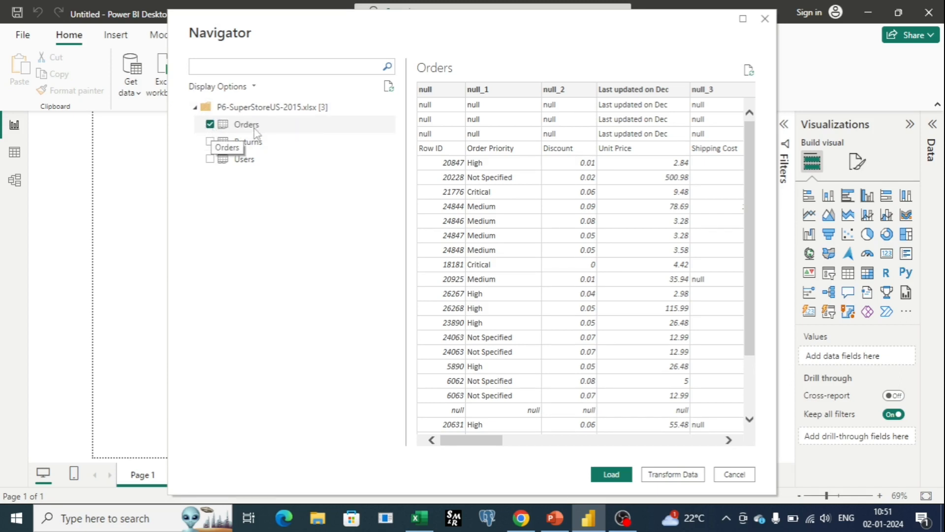
left_click(211, 124)
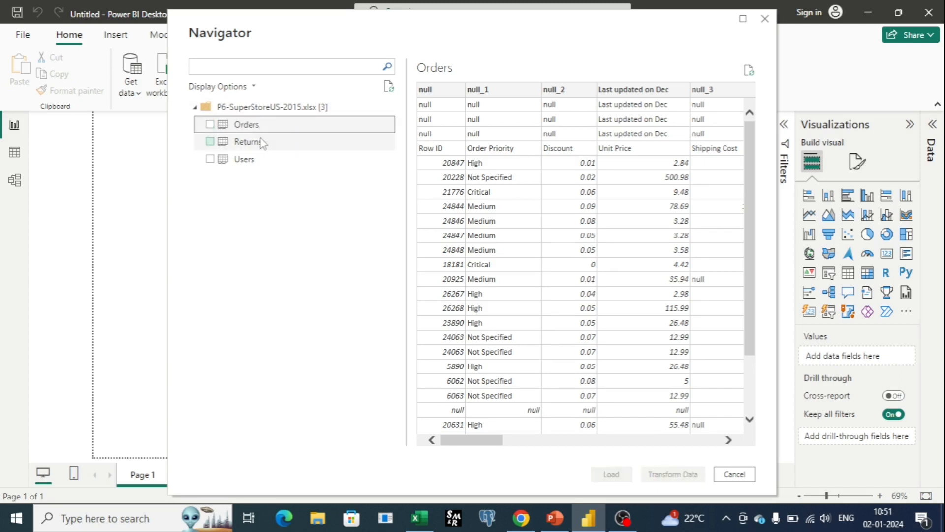
left_click(261, 142)
left_click(251, 163)
Step: Select only the Orders sheet for import and open it in Power Query Editor for transformation
left_click(256, 124)
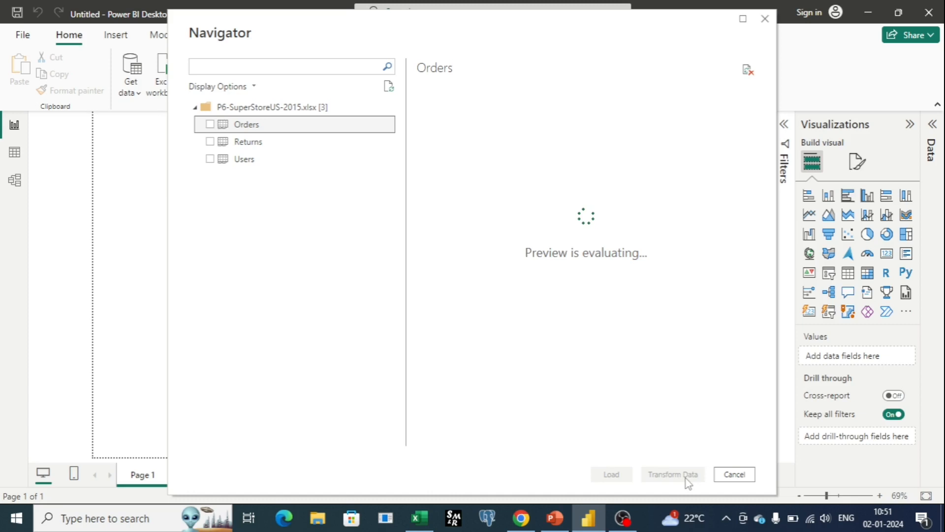
left_click(210, 125)
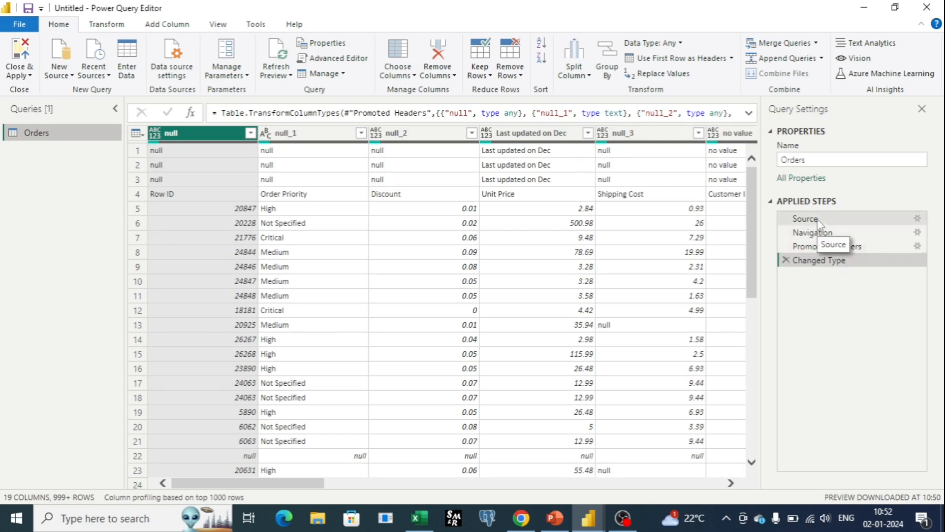
Step: Review the settings of the Source, Navigation and Promoted Headers applied steps without changing them
left_click(918, 220)
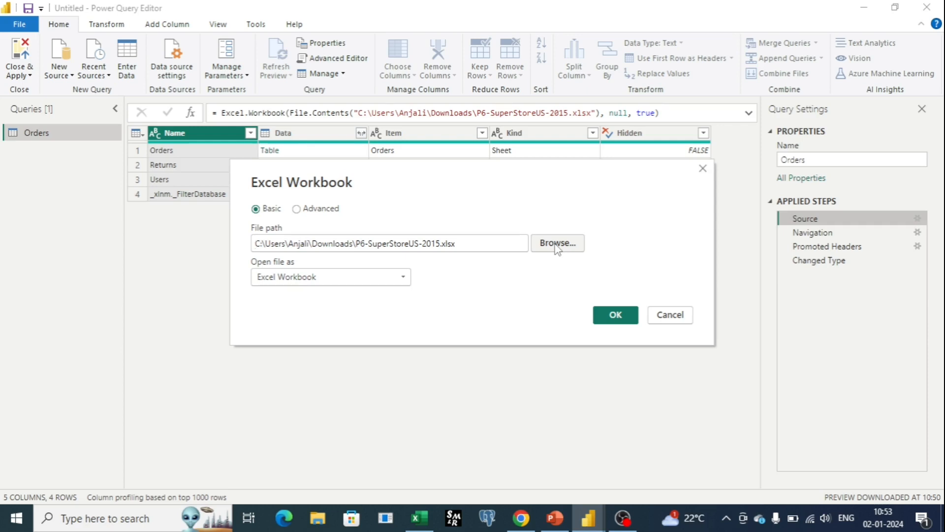
left_click(670, 318)
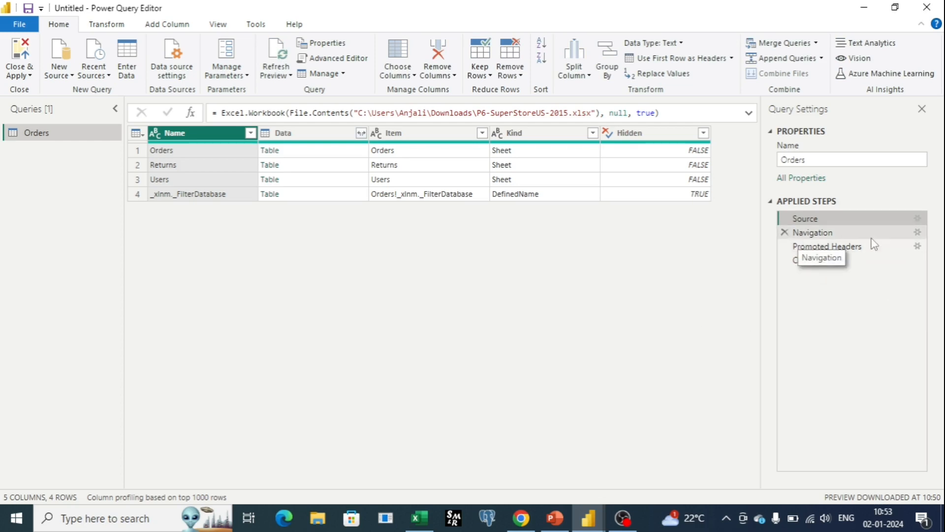
left_click(917, 233)
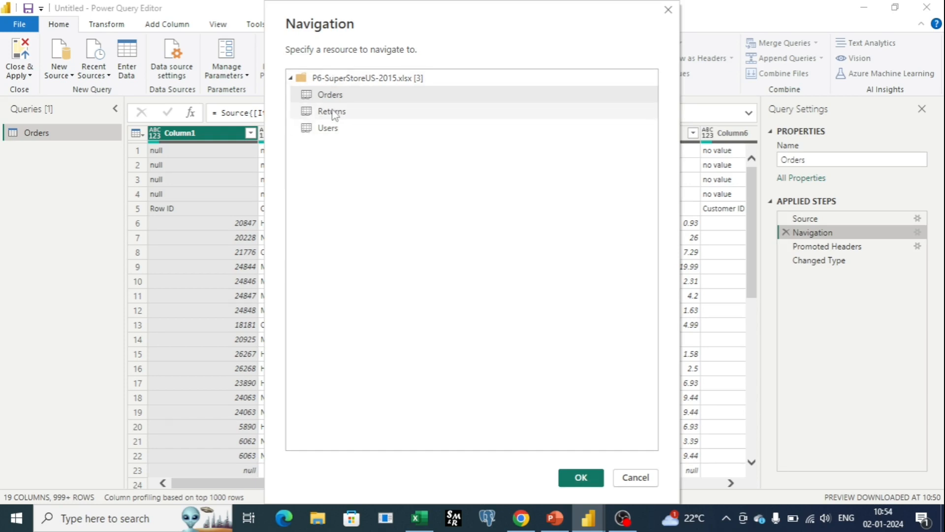
left_click(635, 479)
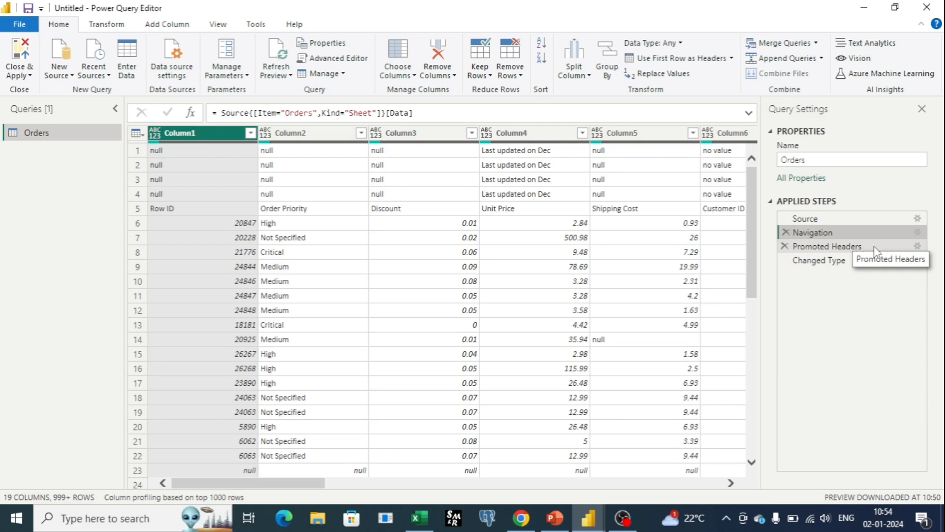
left_click(919, 249)
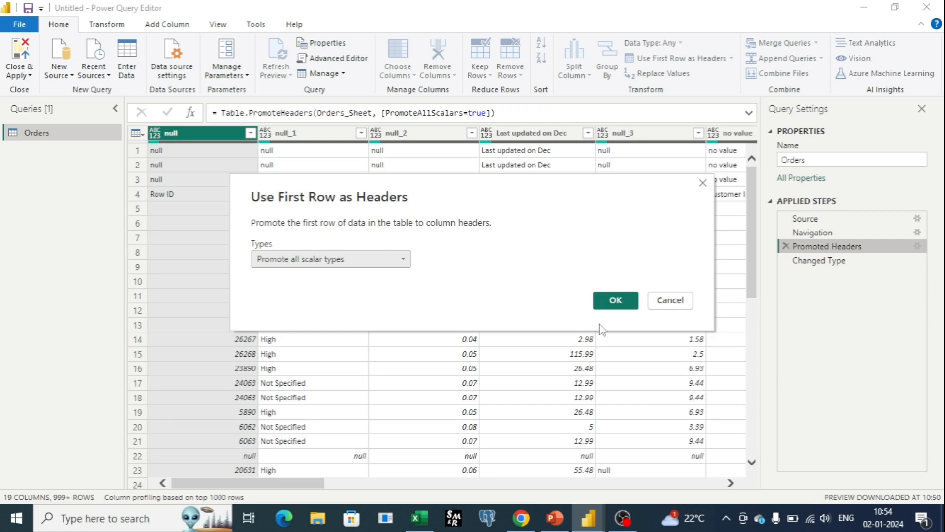
left_click(618, 306)
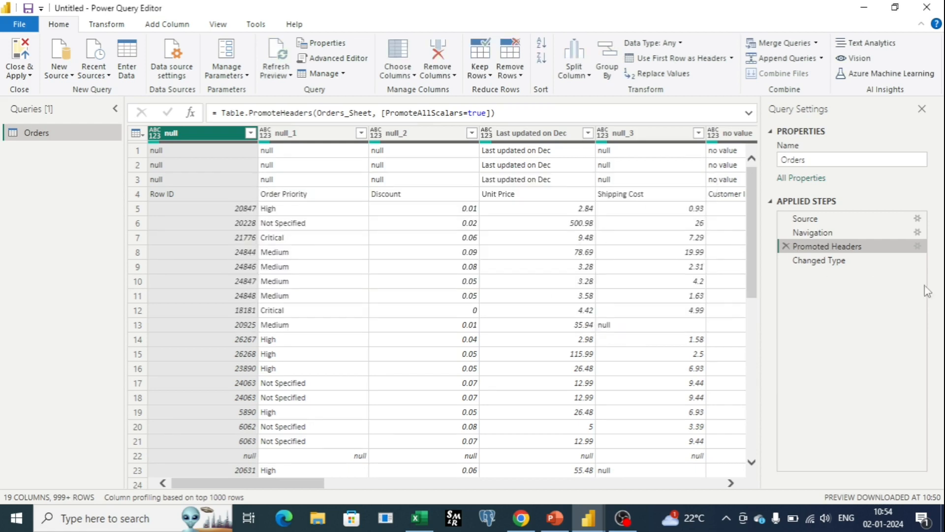
Step: Delete the Changed Type and Promoted Headers applied steps from the Orders query
left_click(813, 260)
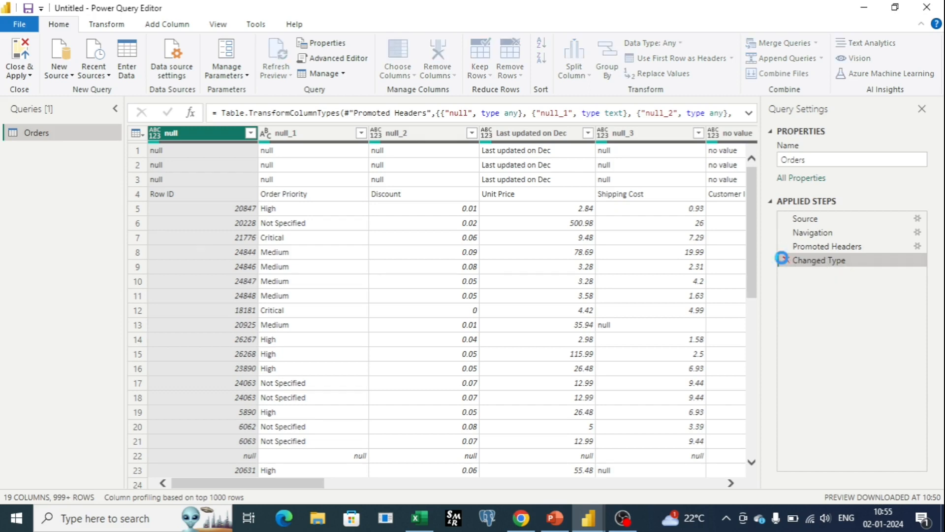
left_click(785, 261)
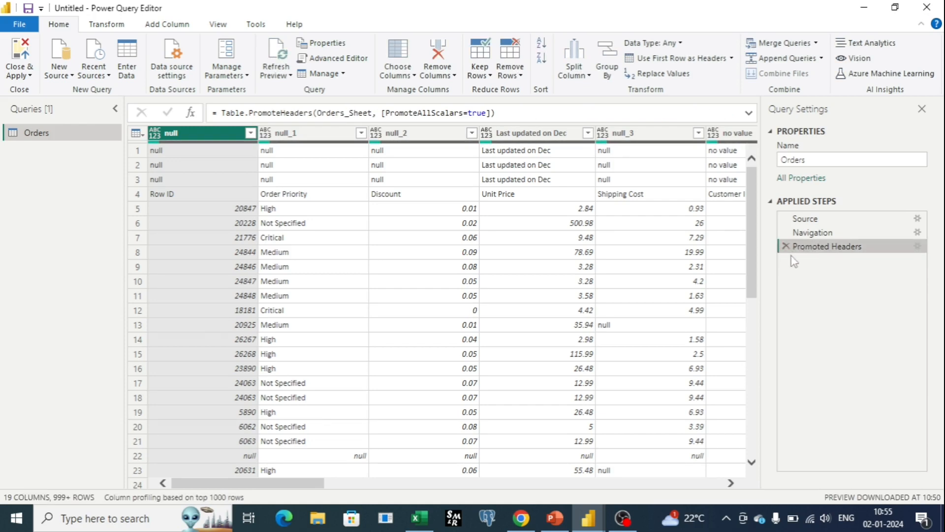
left_click(786, 247)
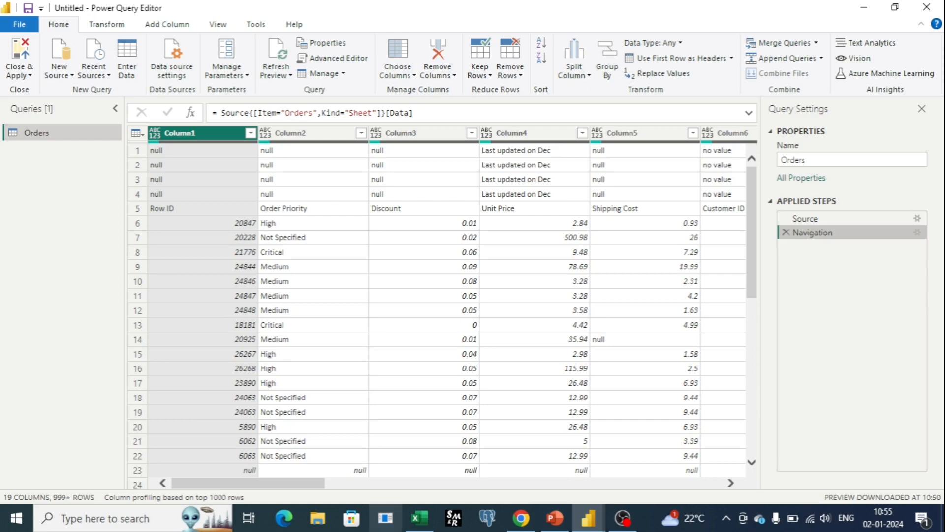
Step: Examine the rows and columns of the Orders table for unneeded leading rows, nulls and errors
left_click_drag(317, 484, 286, 483)
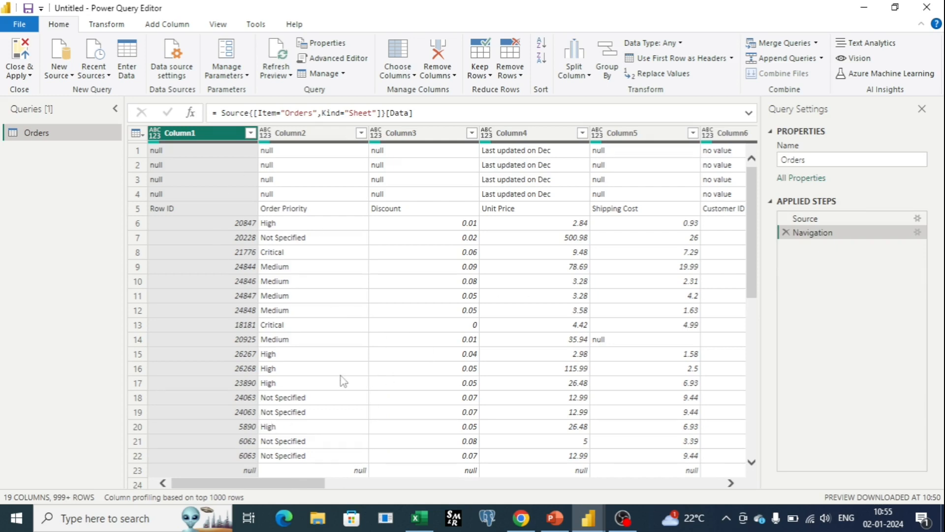
scroll(342, 382, "down", 3)
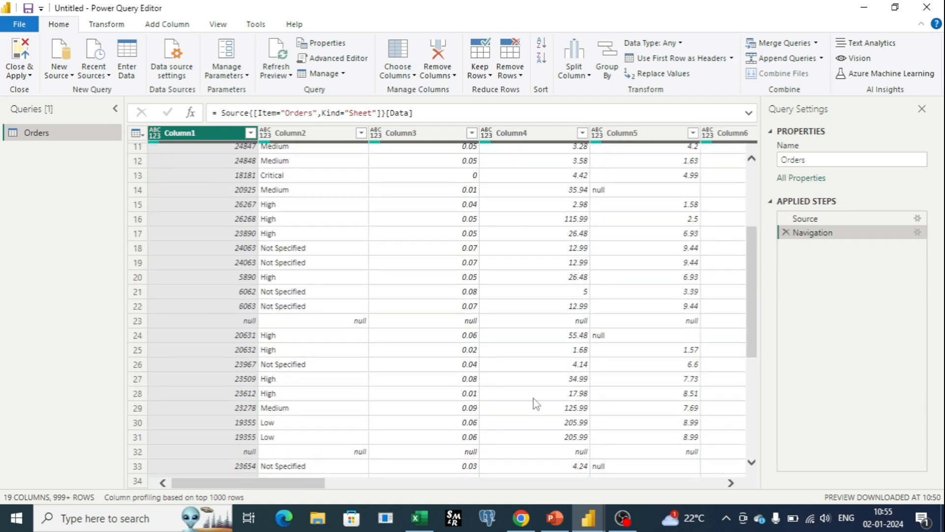
scroll(542, 400, "up", 3)
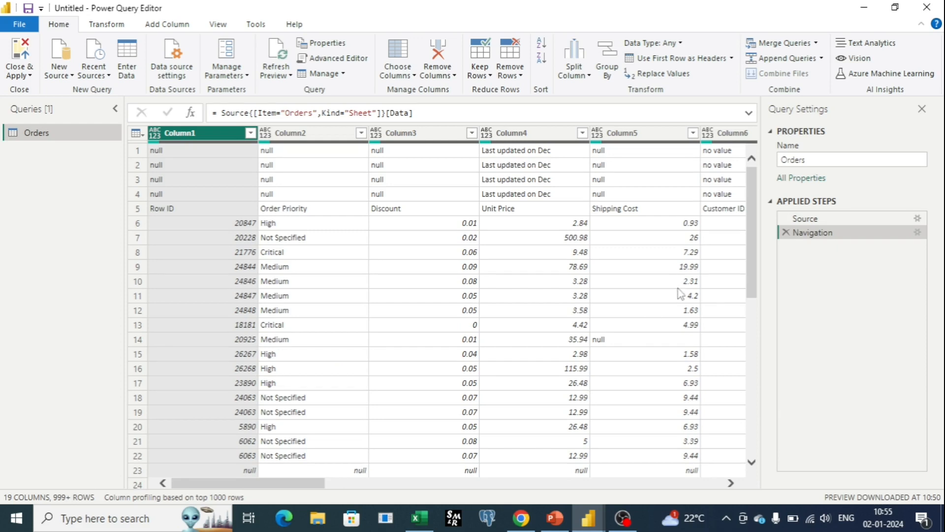
scroll(603, 340, "down", 7)
scroll(603, 338, "down", 1)
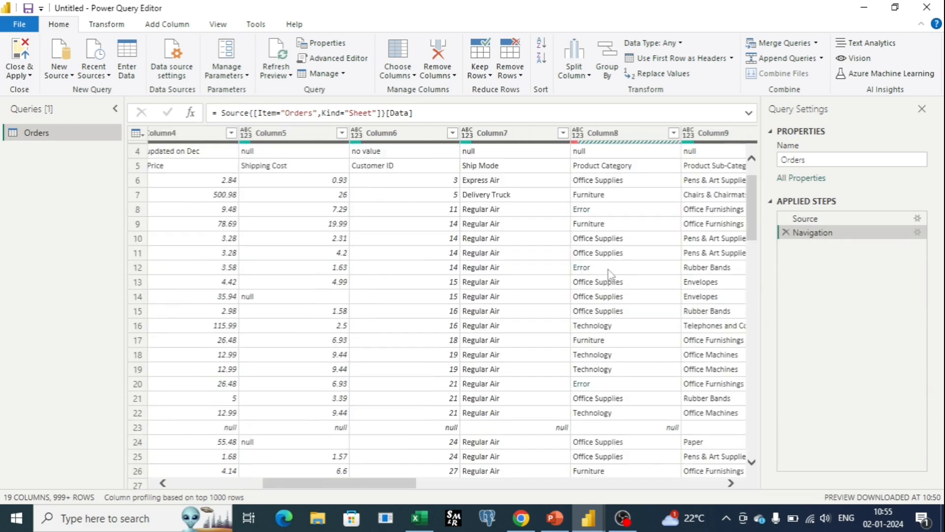
left_click_drag(337, 485, 210, 478)
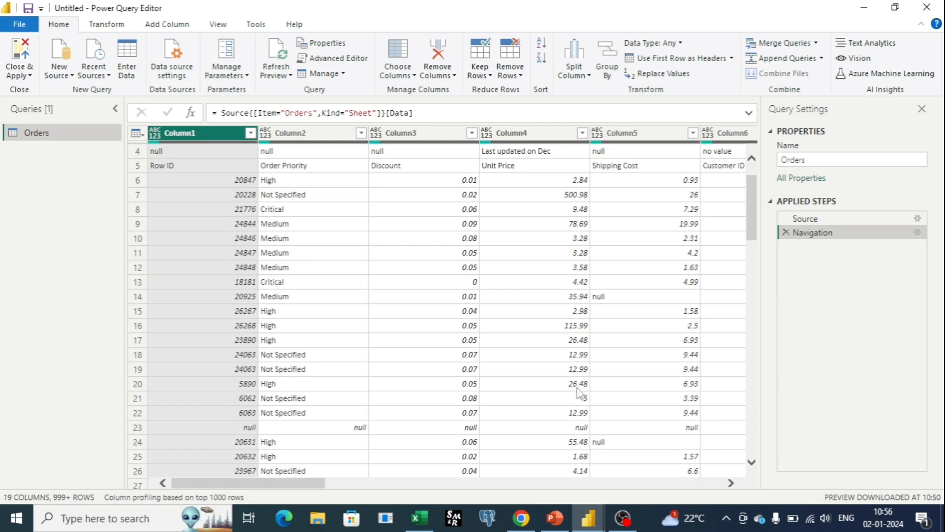
scroll(362, 281, "up", 1)
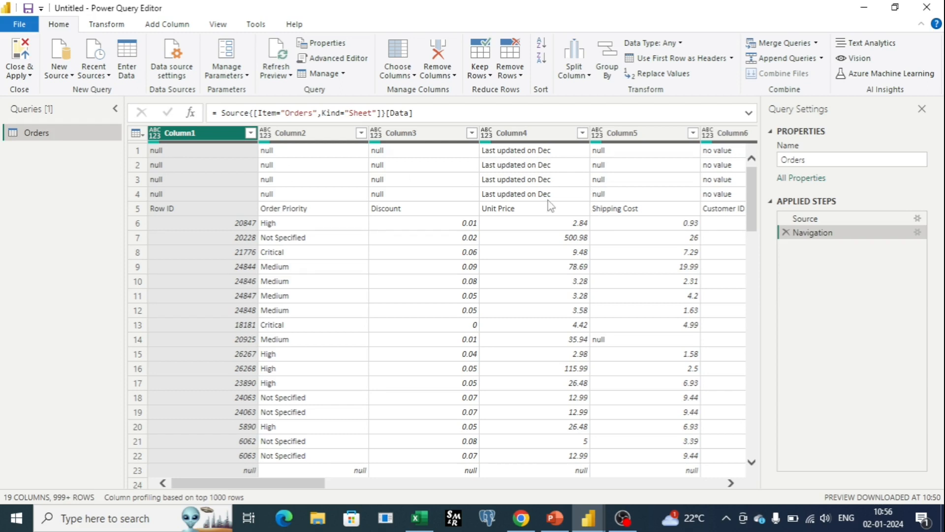
left_click_drag(321, 484, 241, 480)
Step: Remove the top 4 rows from the Orders table and check that applied step's row setting
left_click(516, 74)
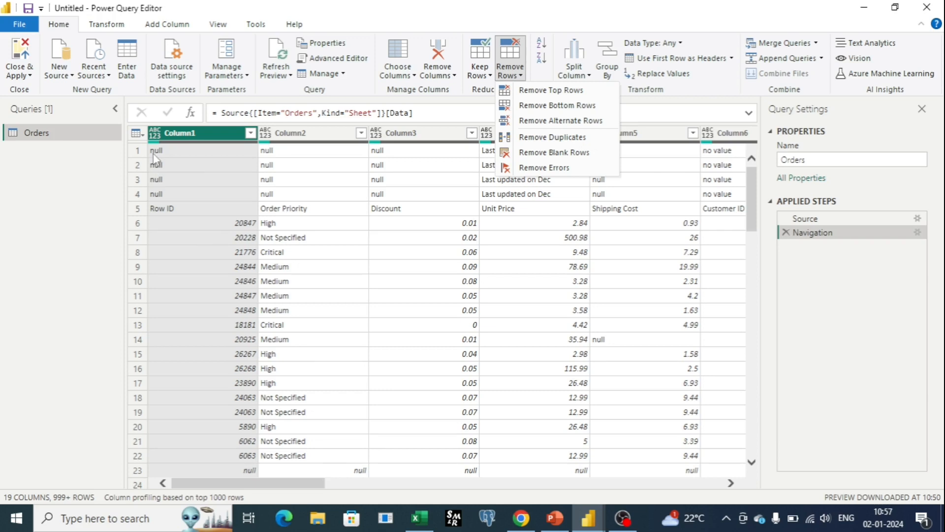
left_click(552, 95)
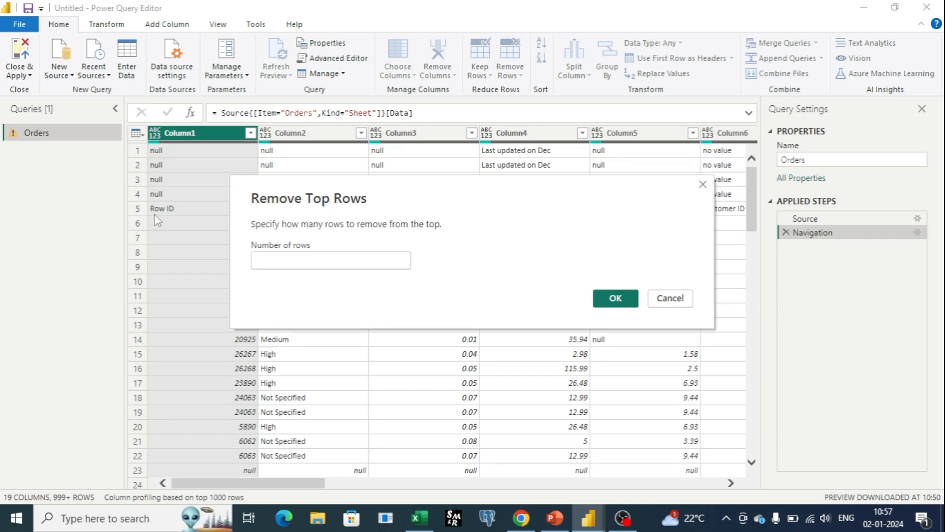
type("4")
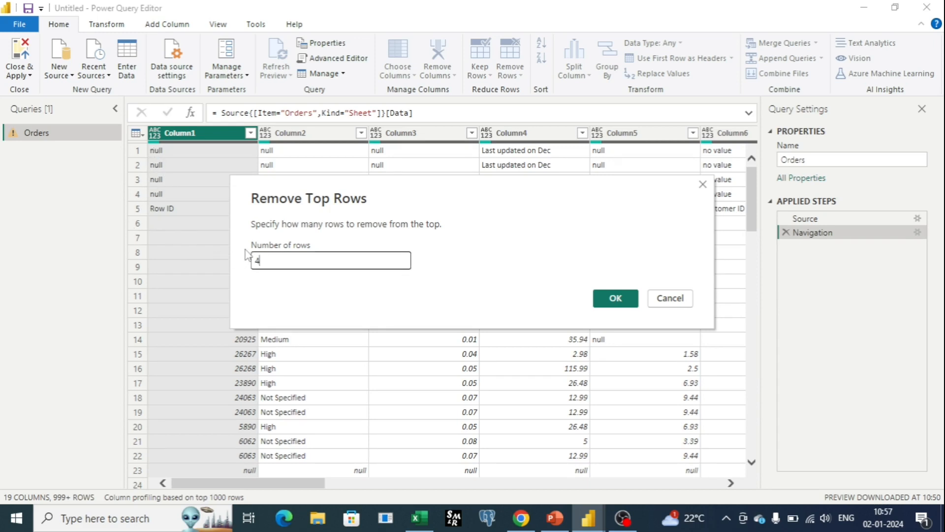
left_click(616, 298)
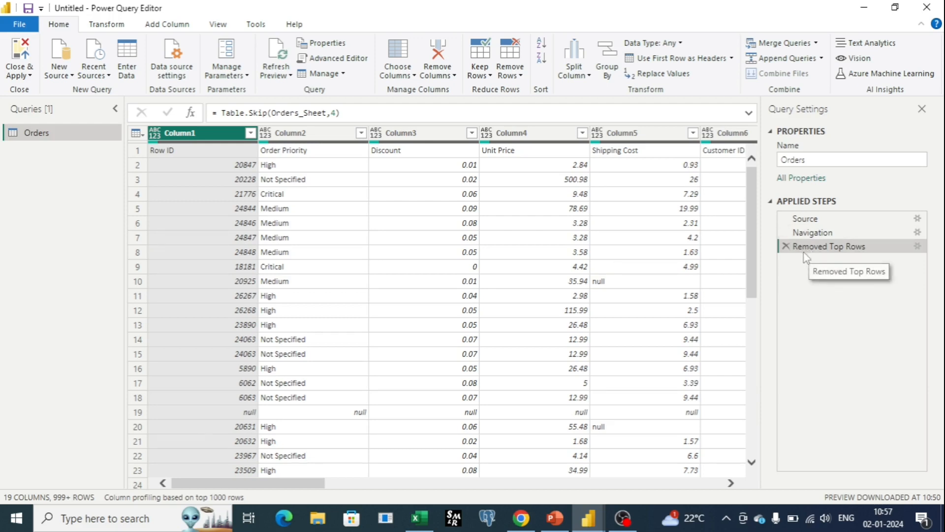
left_click(917, 247)
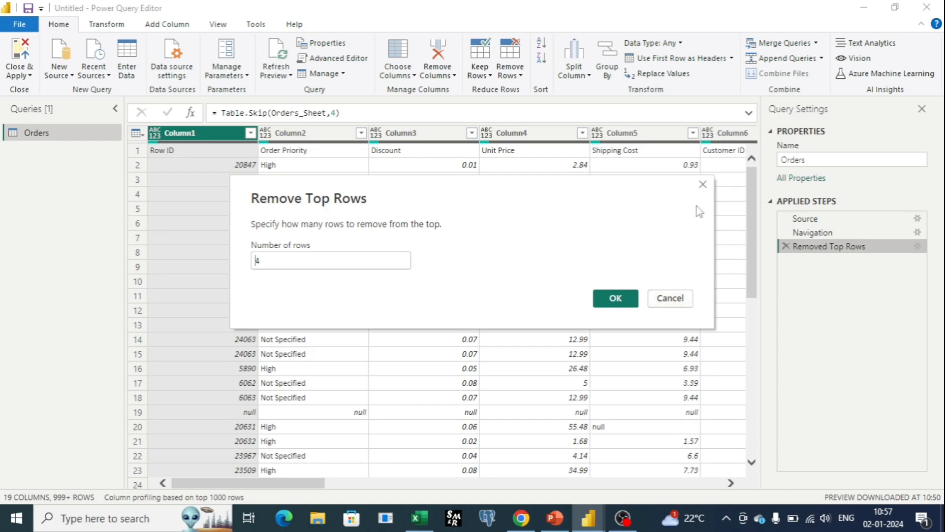
left_click(703, 185)
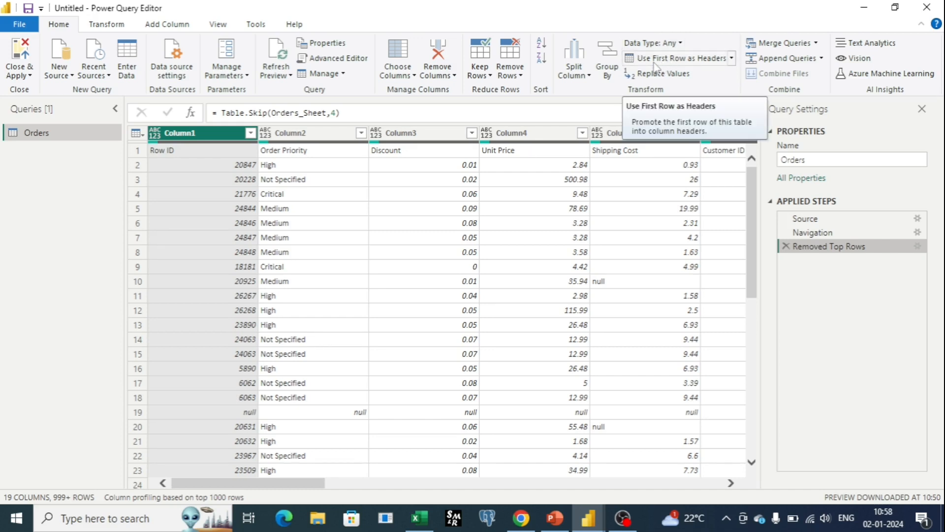
Step: Promote the first row of the Orders table to column headers and check the resulting rows
left_click(693, 63)
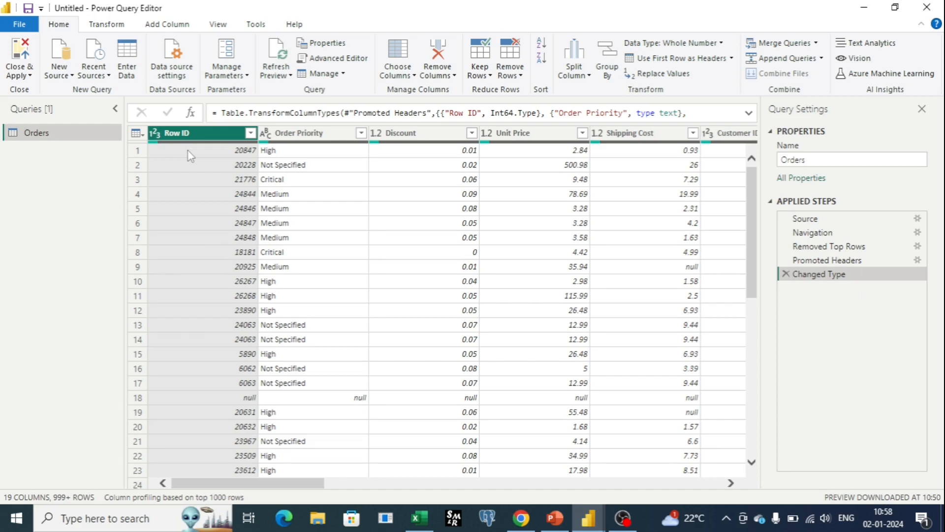
scroll(348, 268, "down", 9)
scroll(348, 268, "up", 9)
Step: Remove the blank rows from the Orders table and remove duplicate rows based on the Row ID column
left_click(521, 77)
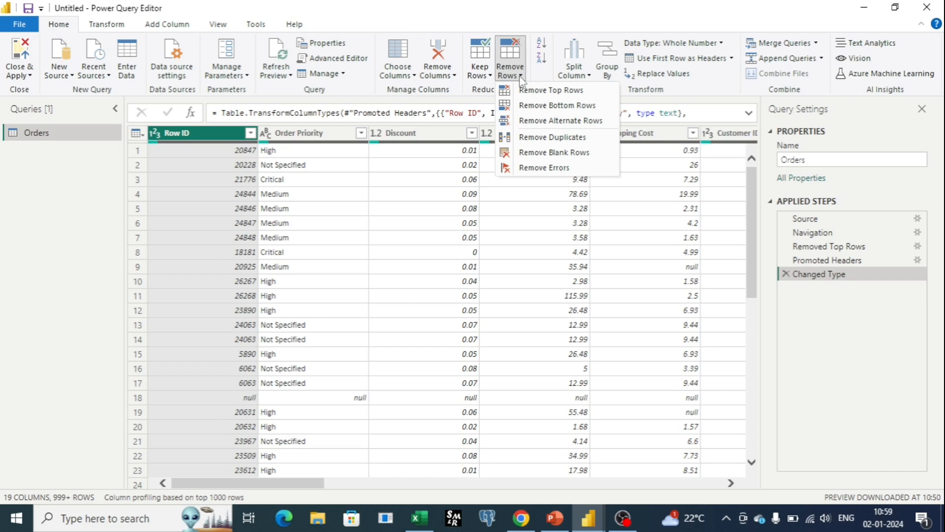
left_click(561, 154)
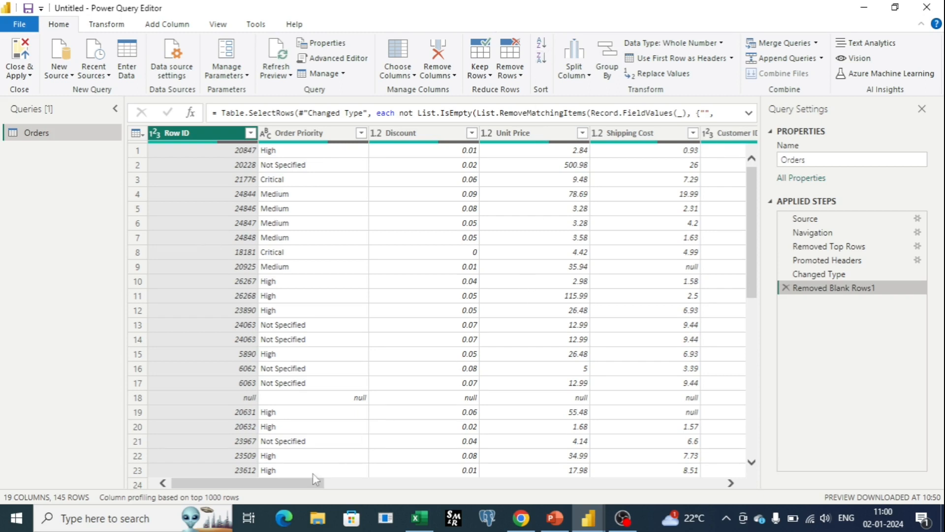
left_click_drag(303, 488, 155, 479)
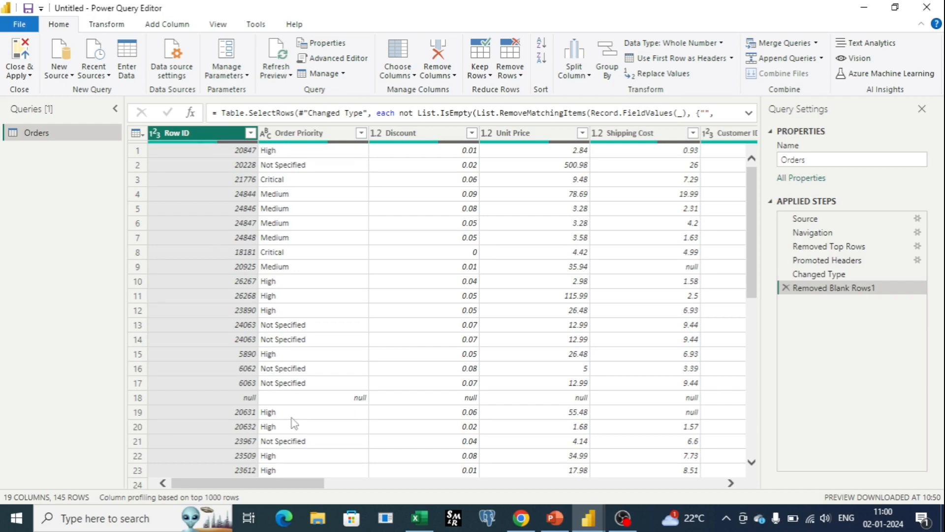
left_click(520, 77)
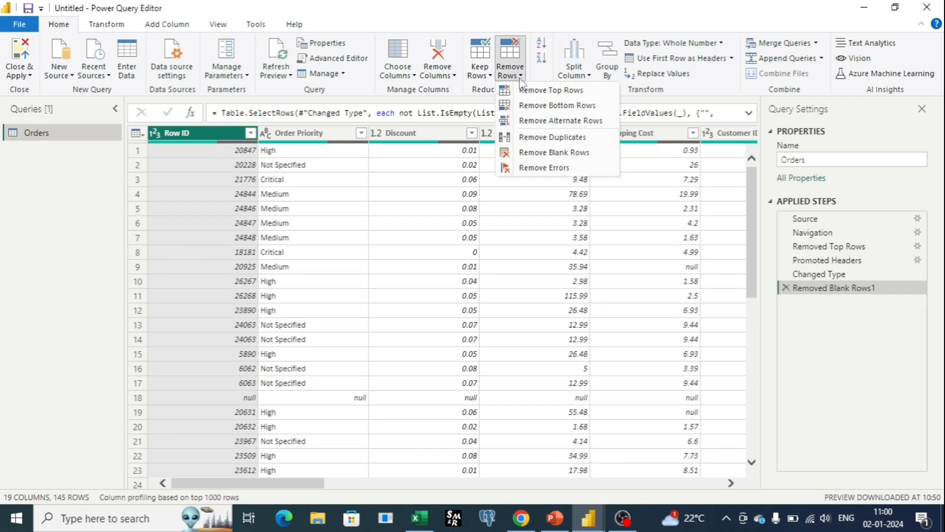
left_click(560, 139)
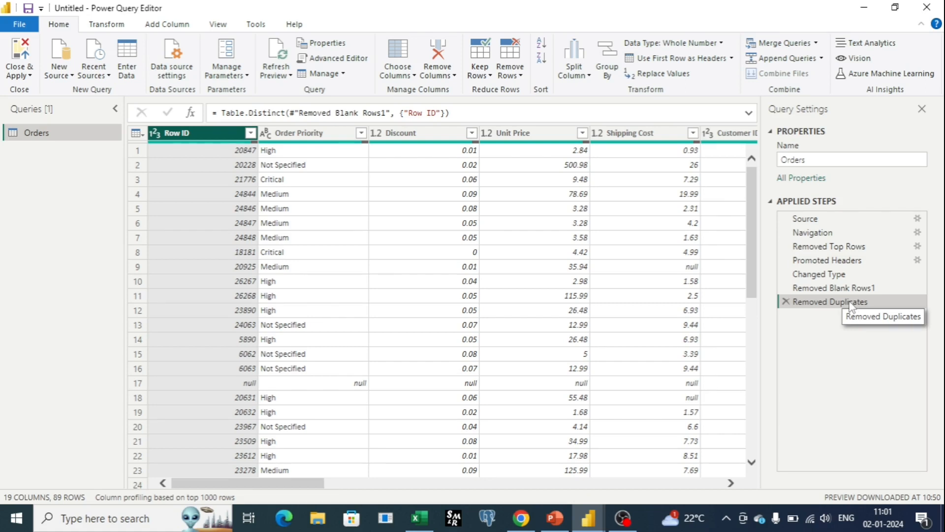
Step: Try to remove duplicate rows based on the Ship Mode column, and delete the applied step this adds
left_click_drag(317, 485, 418, 506)
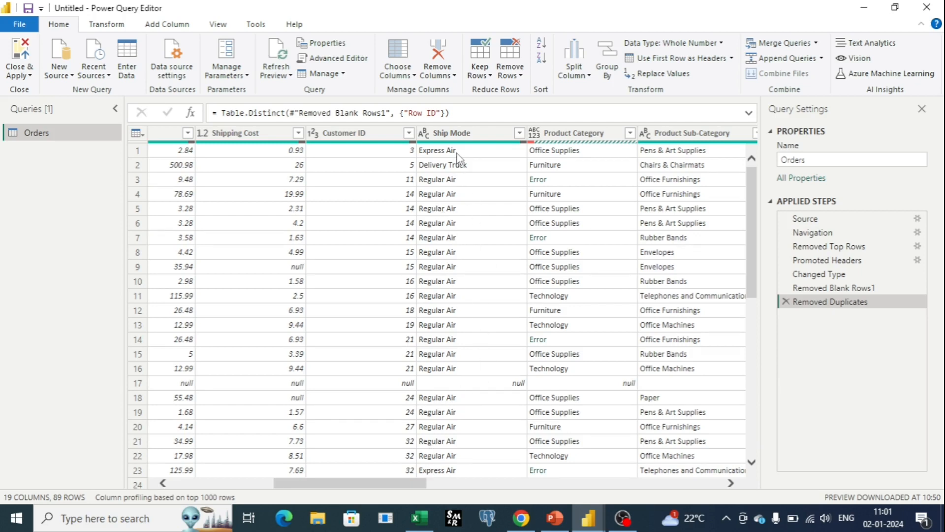
scroll(566, 357, "down", 2)
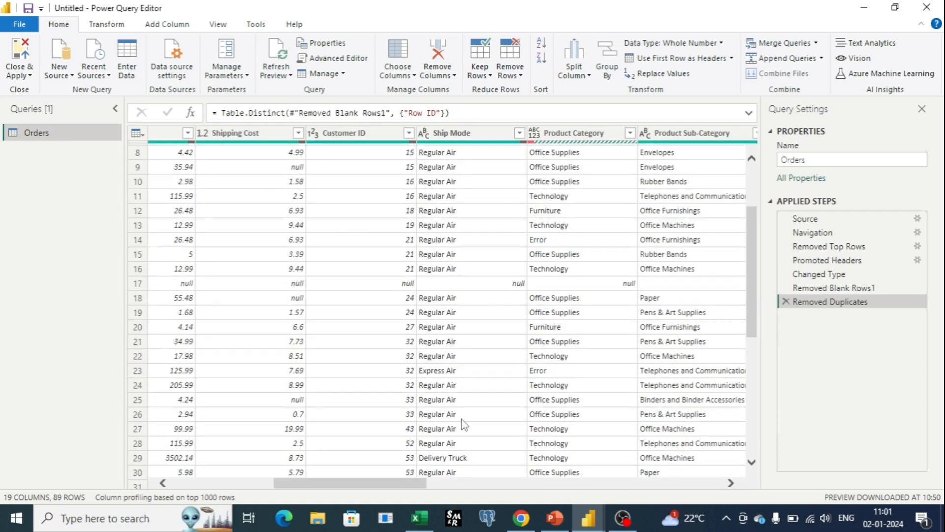
scroll(482, 376, "down", 2)
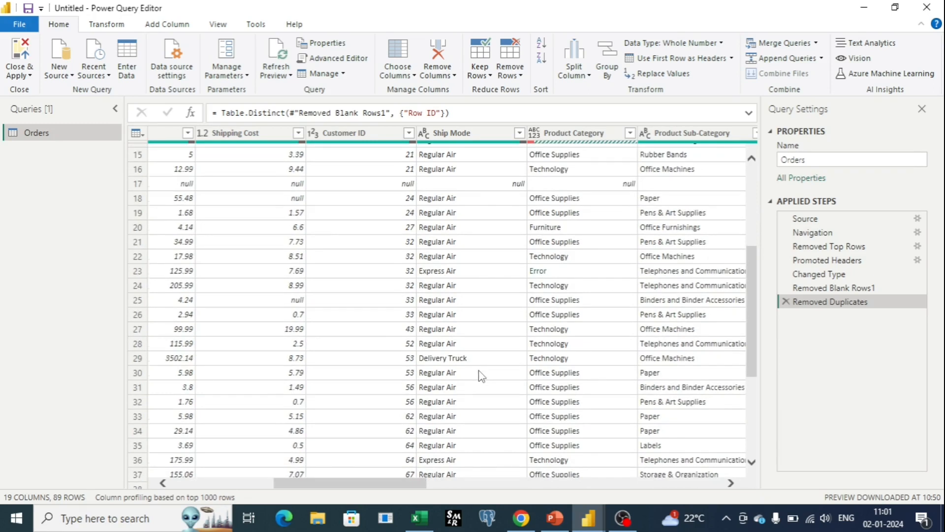
scroll(482, 375, "up", 3)
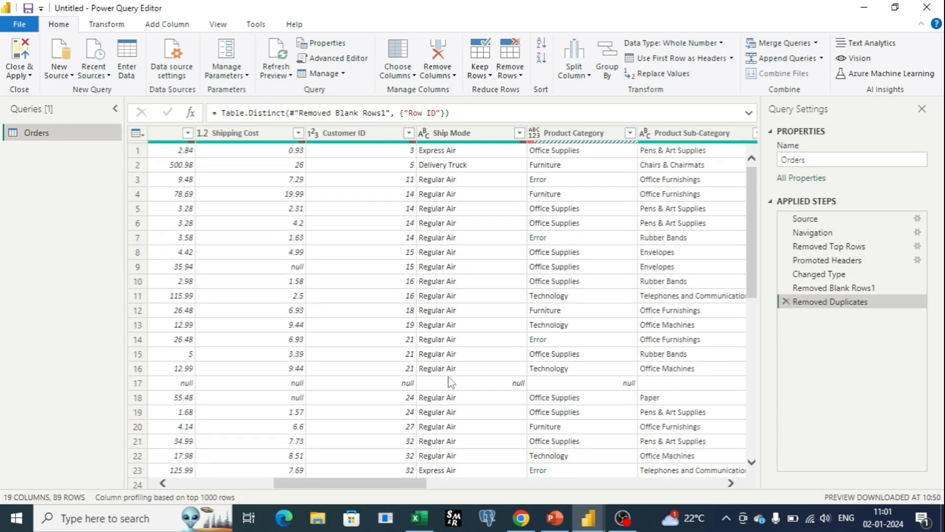
scroll(478, 195, "down", 3)
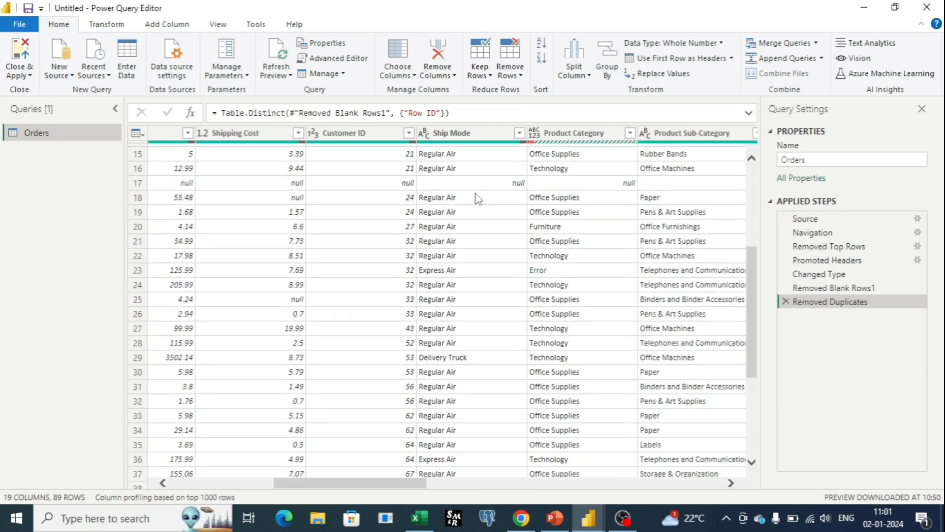
scroll(478, 198, "up", 4)
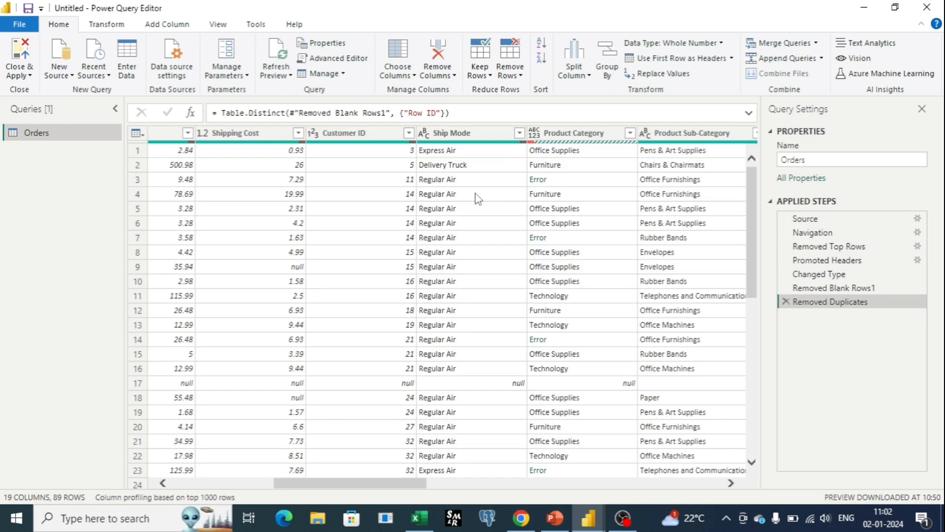
left_click(469, 140)
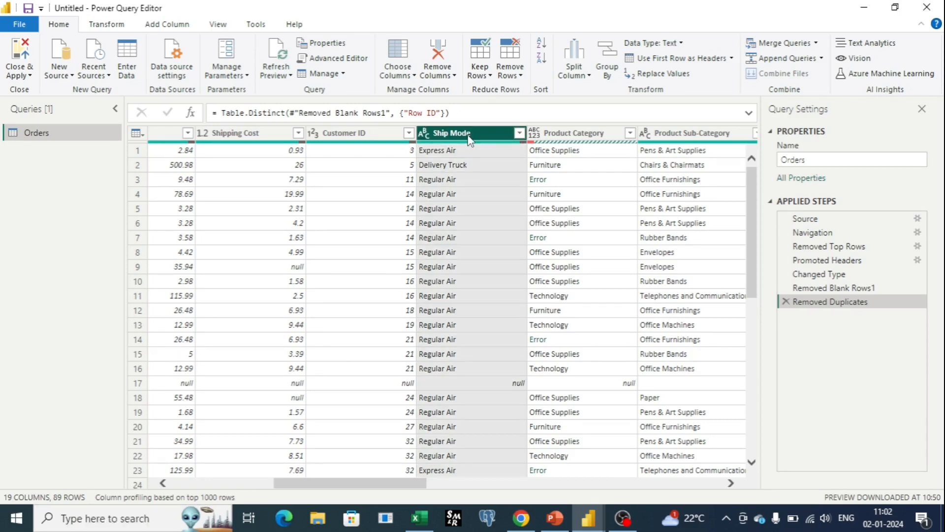
left_click(520, 73)
left_click(566, 137)
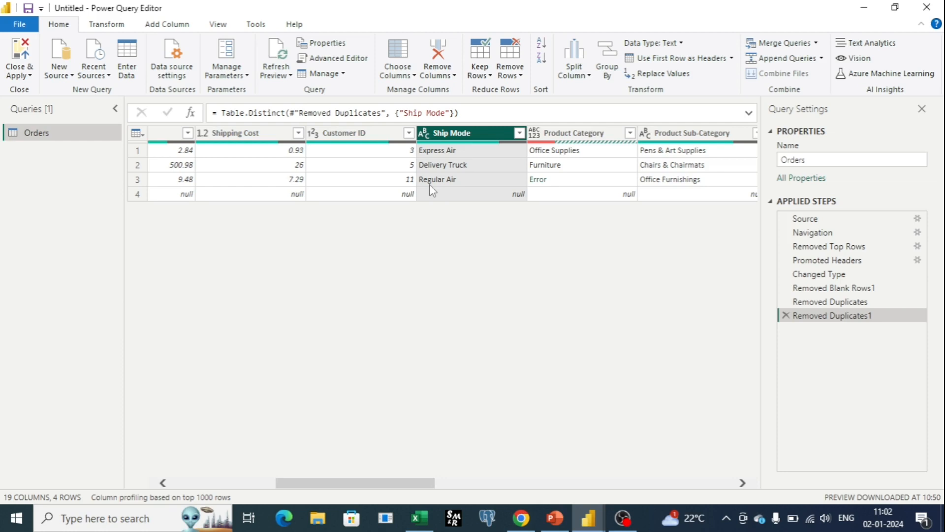
left_click(786, 316)
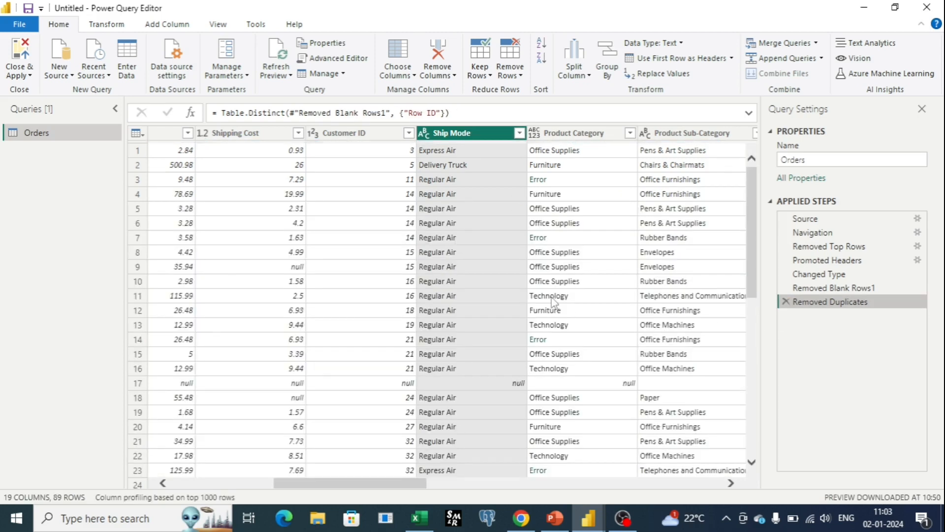
Step: Examine the Orders rows remaining after the Row ID deduplication and the operations available for the whole table
scroll(450, 280, "down", 12)
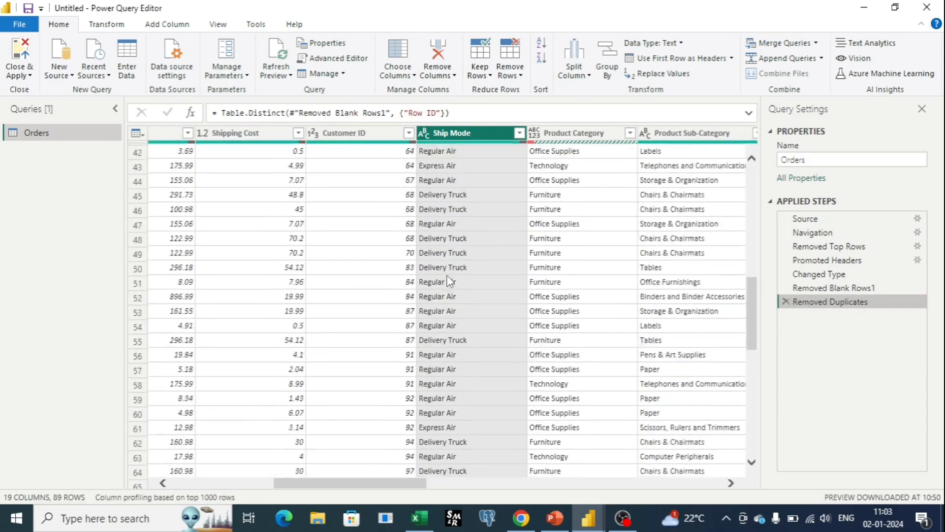
scroll(450, 280, "up", 11)
scroll(449, 281, "up", 3)
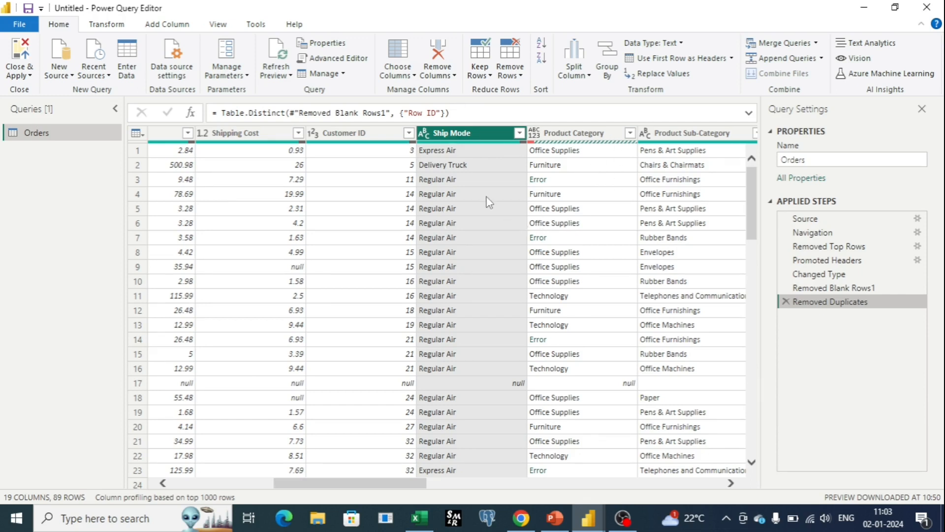
left_click(137, 133)
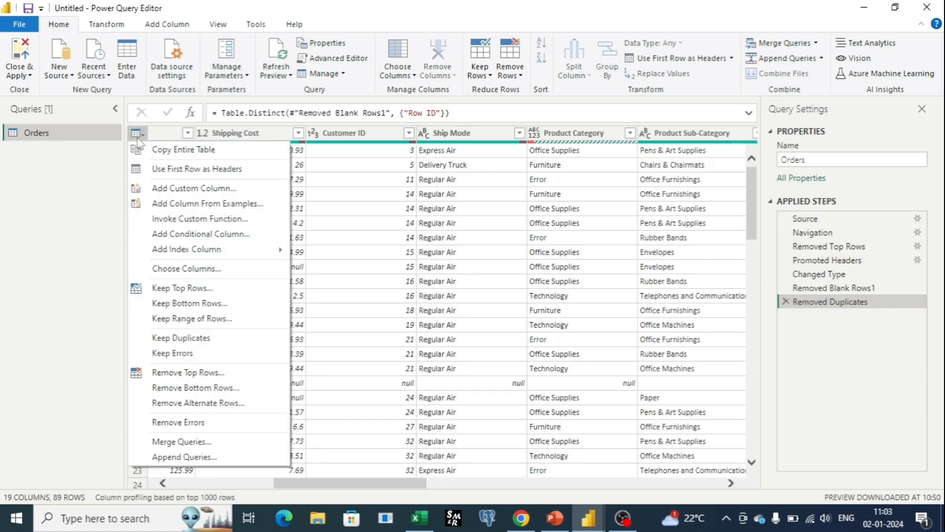
left_click(163, 136)
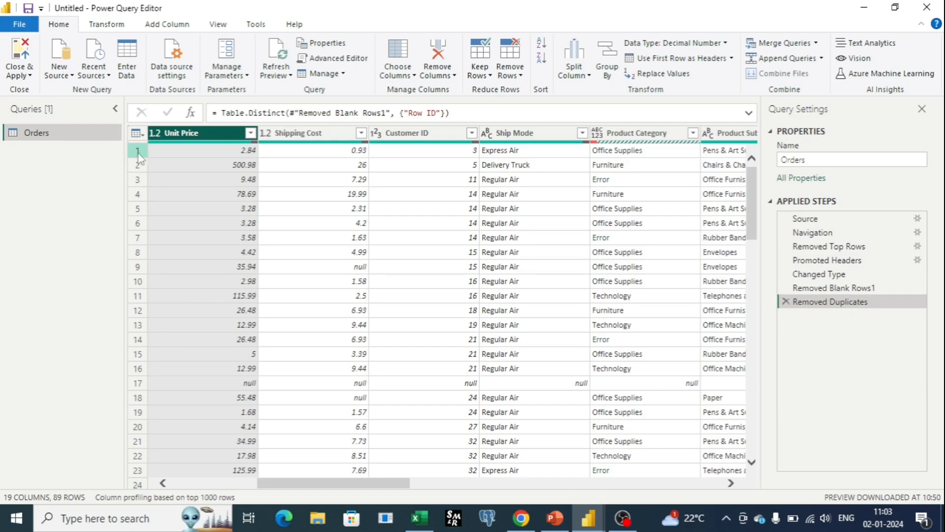
left_click(137, 133)
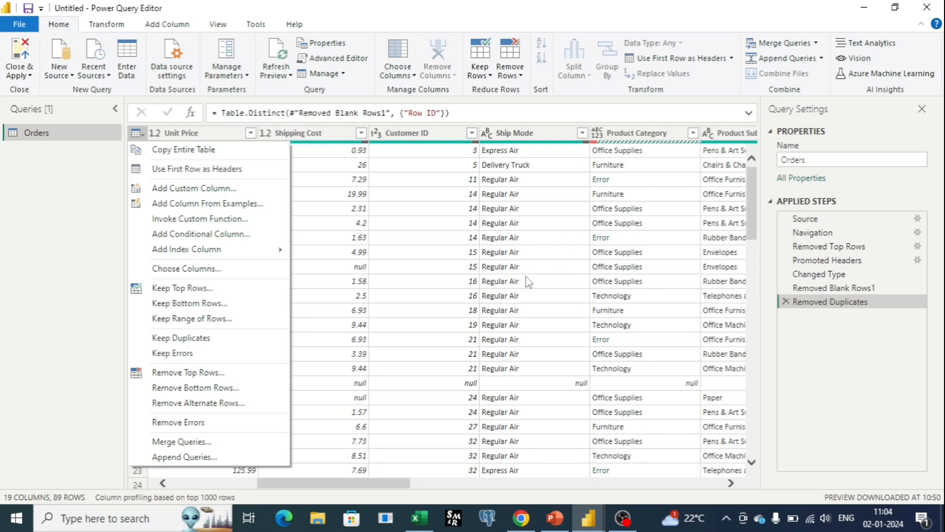
left_click(413, 487)
left_click_drag(414, 488, 297, 464)
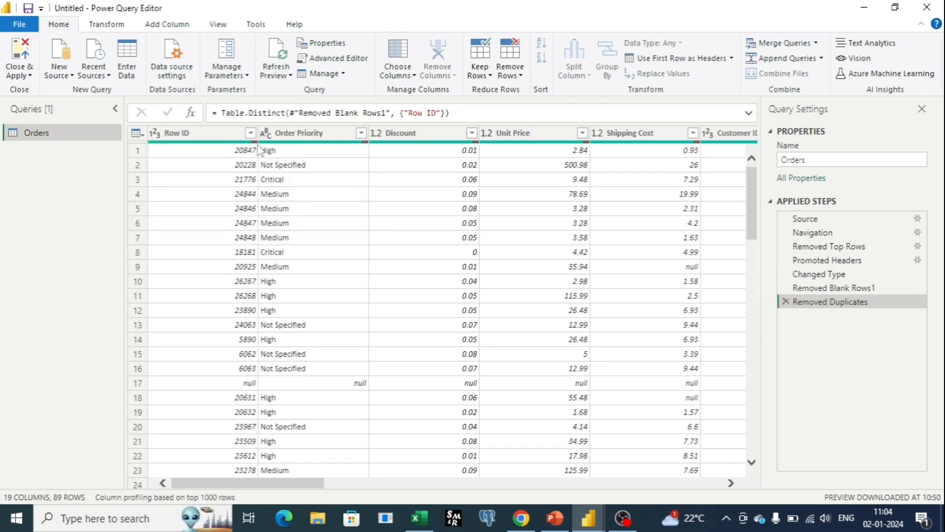
Step: Inspect the error details of the Product Category cell in row 7, and delete the applied step this adds
left_click_drag(260, 490, 355, 498)
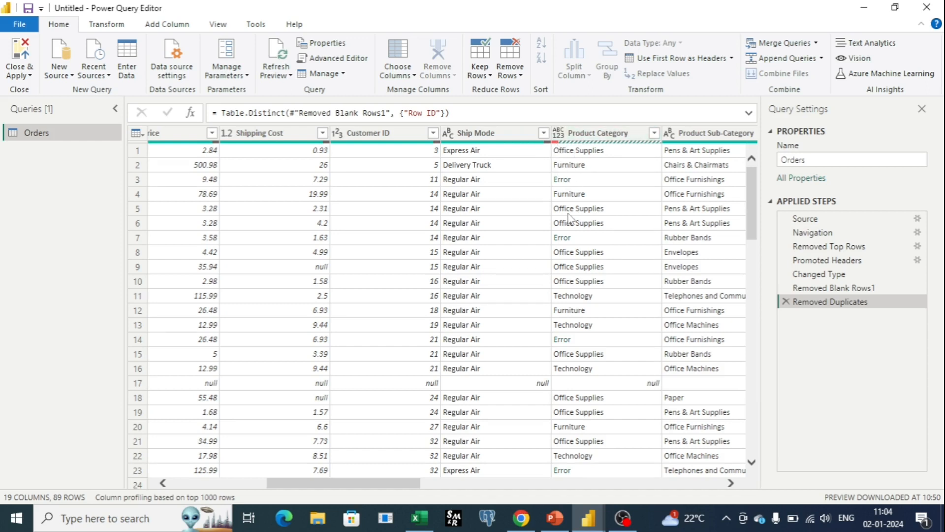
left_click_drag(408, 492, 376, 487)
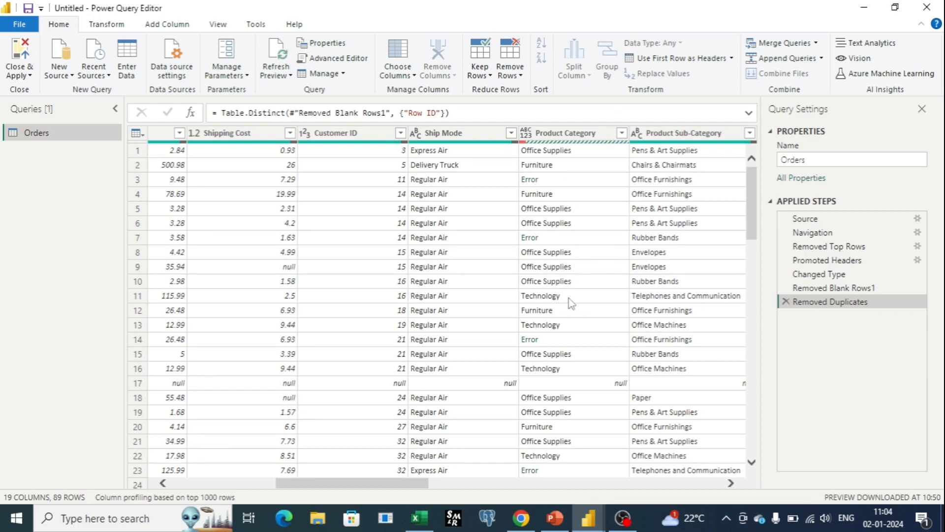
left_click(535, 241)
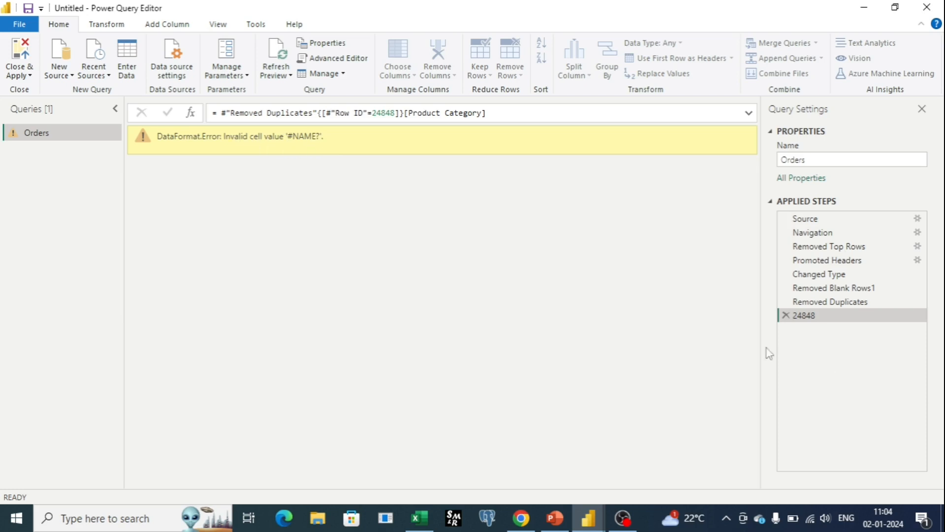
left_click(786, 315)
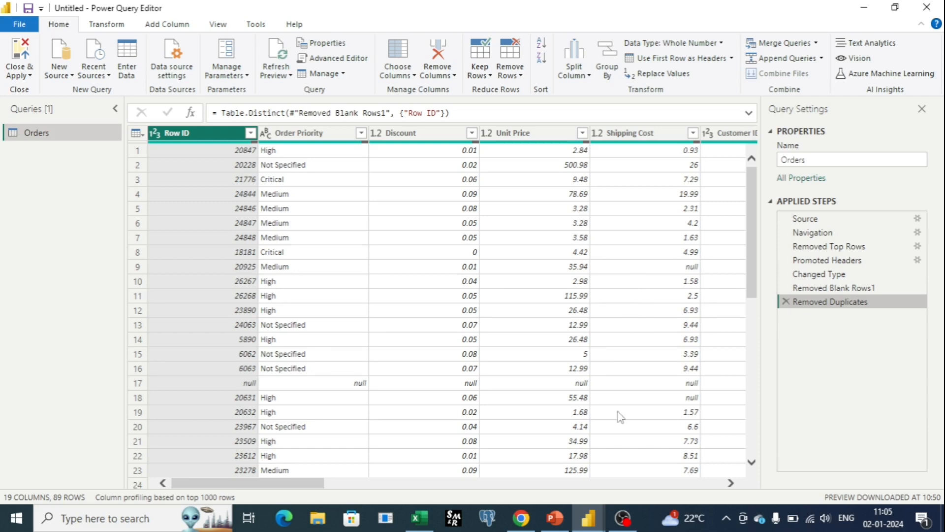
Step: Remove the rows with errors in the Product Category column and check the column for leftover errors
left_click_drag(297, 487, 402, 486)
left_click(574, 132)
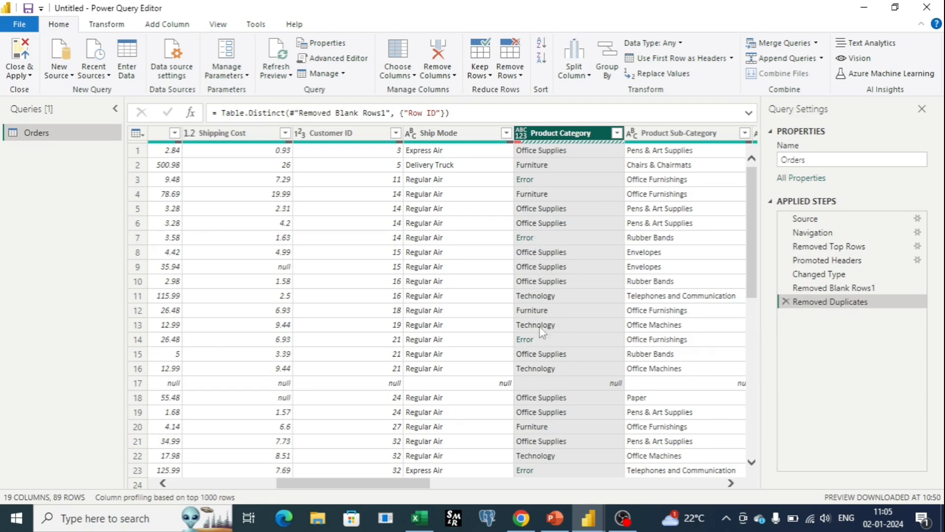
scroll(564, 399, "down", 3)
scroll(567, 402, "down", 6)
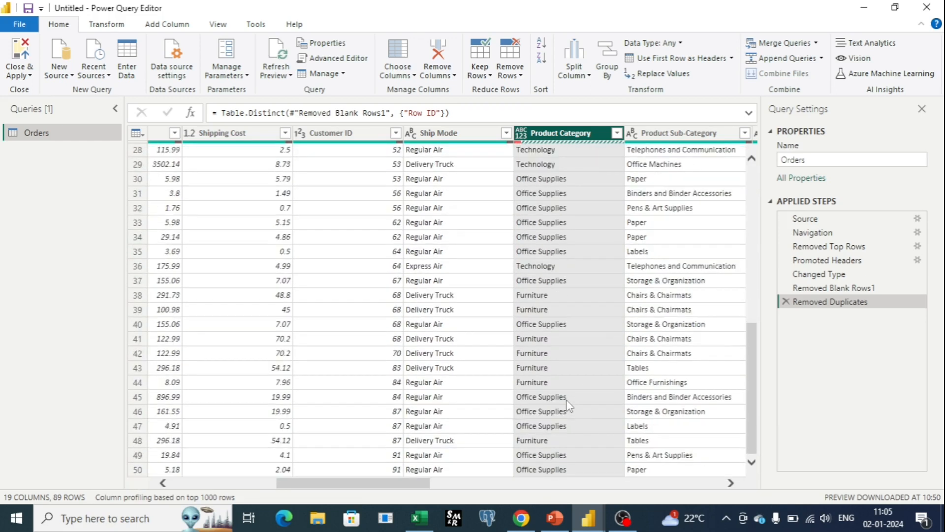
scroll(567, 403, "down", 6)
scroll(567, 403, "up", 15)
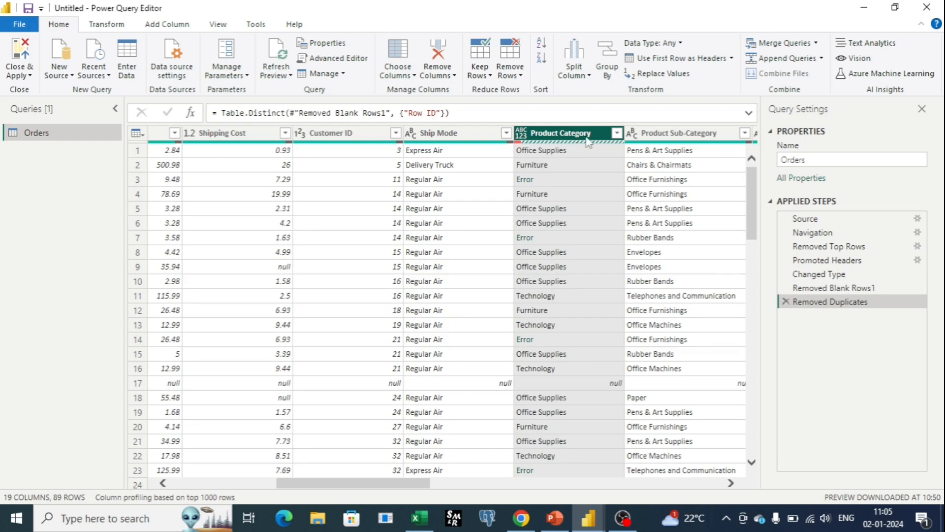
left_click(515, 74)
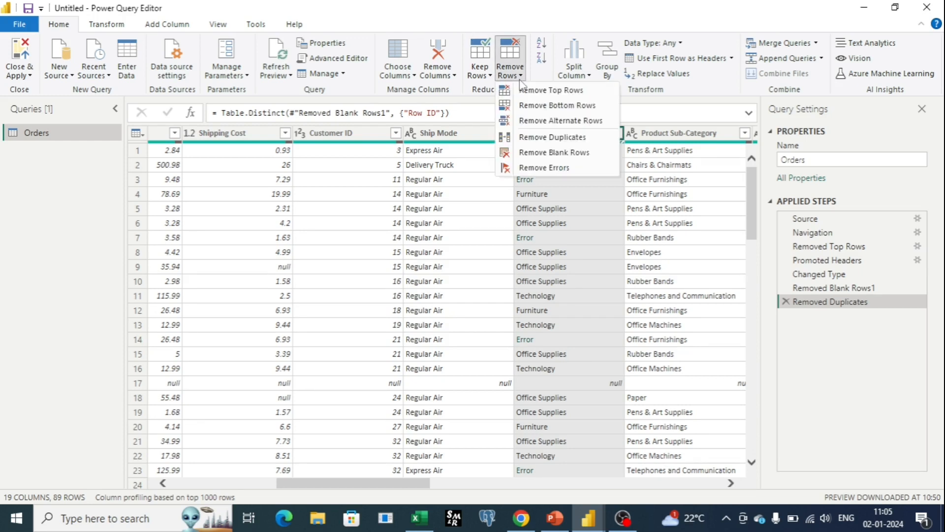
left_click(535, 166)
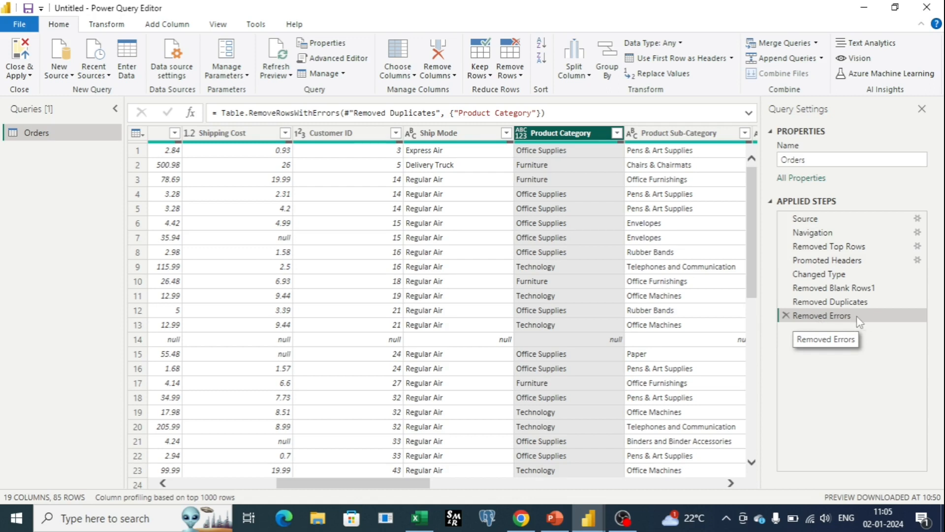
scroll(561, 207, "down", 2)
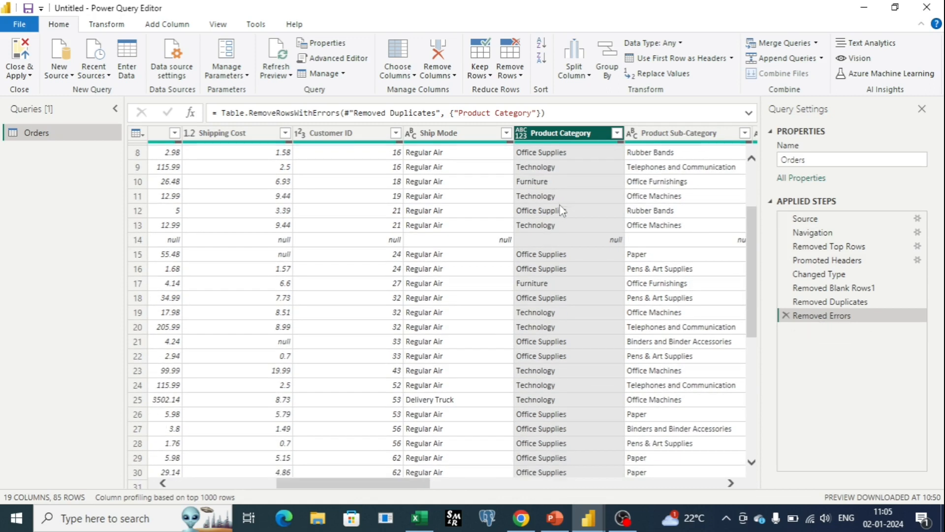
scroll(561, 210, "down", 10)
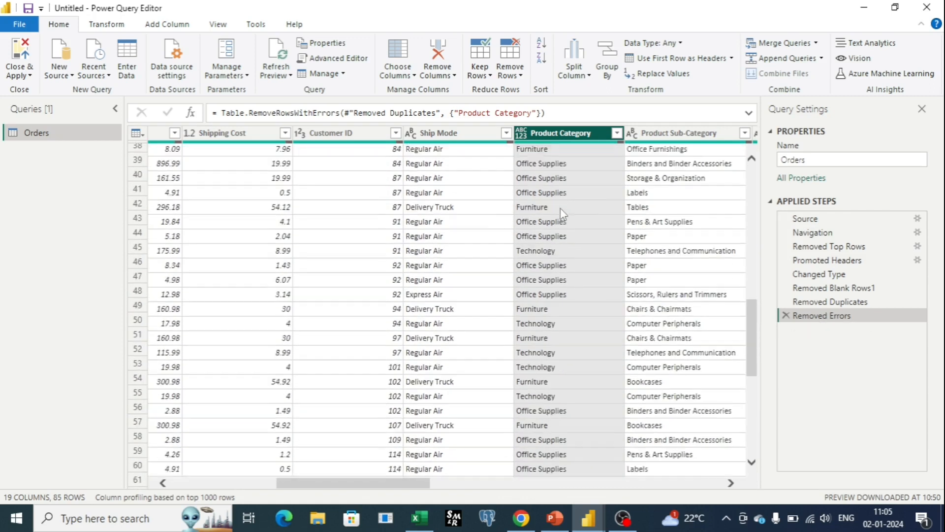
scroll(562, 211, "up", 12)
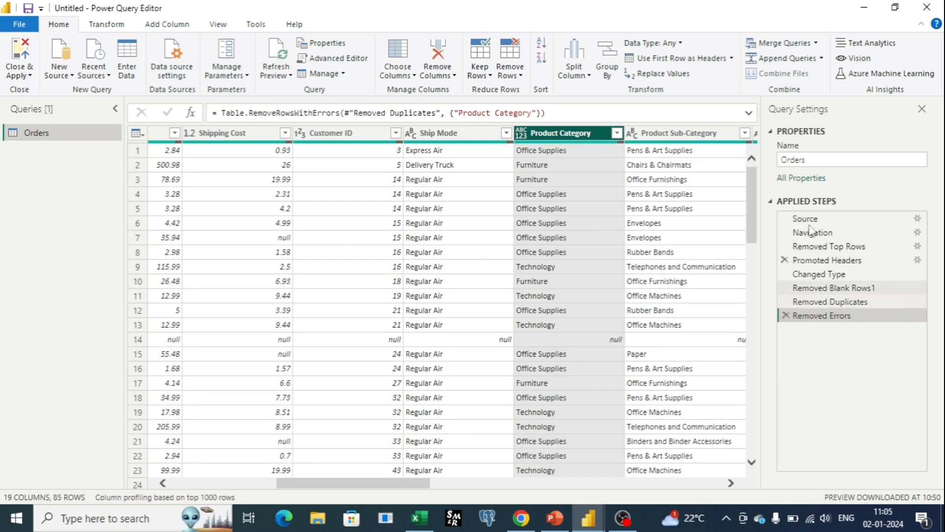
Step: Review the data types of the Orders columns and the type options available for the Discount column
left_click_drag(382, 484, 212, 490)
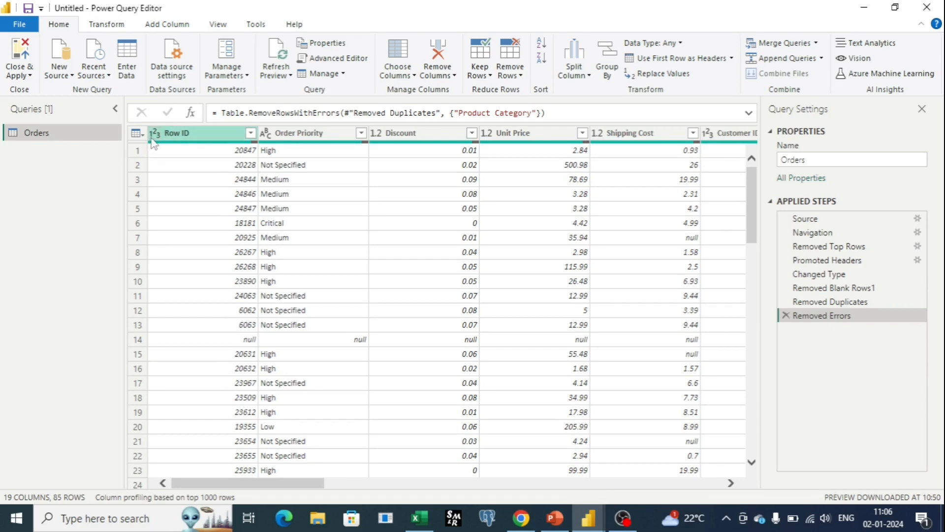
left_click(376, 133)
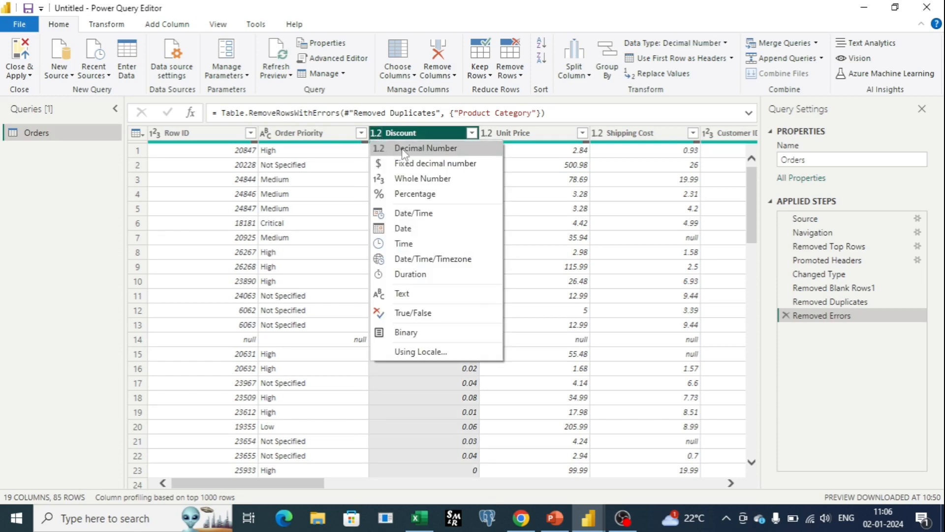
left_click_drag(325, 489, 369, 485)
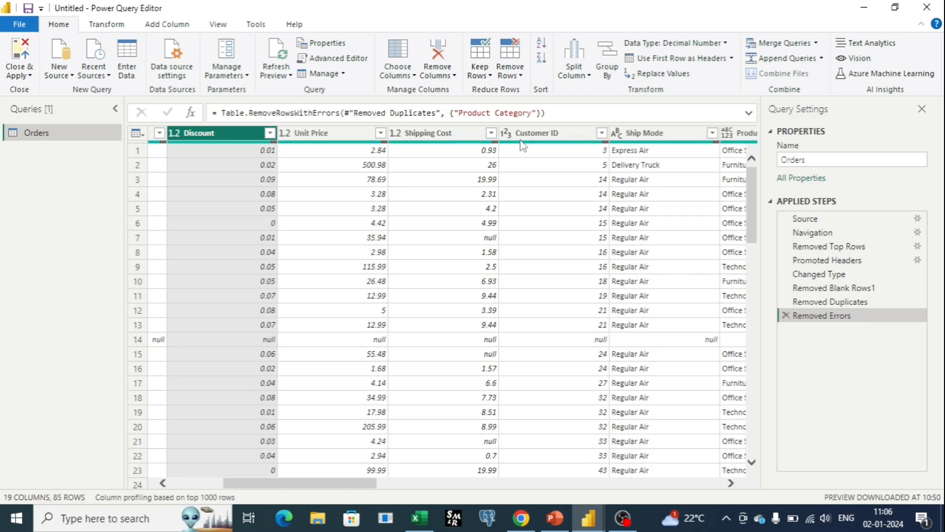
left_click_drag(357, 485, 437, 478)
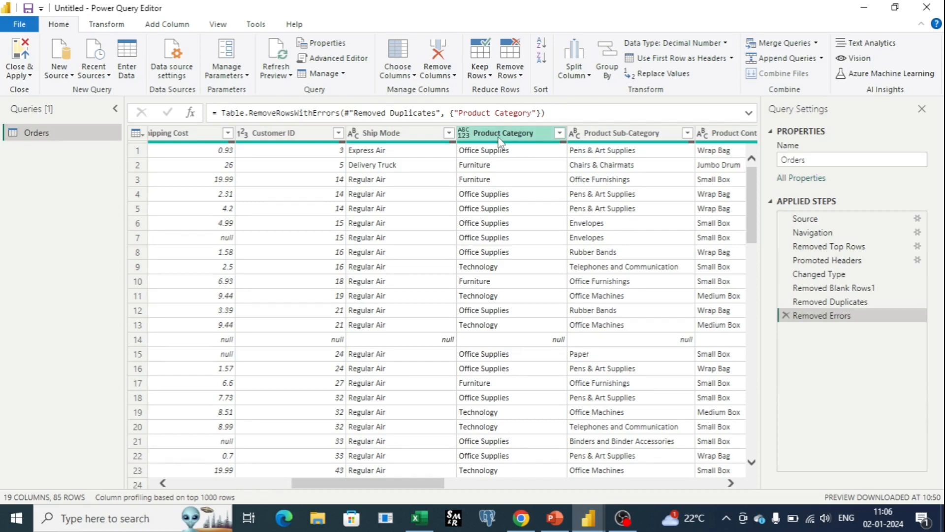
Step: Check the values in the Product Category column and set the column's data type to Text
scroll(500, 141, "down", 10)
left_click(464, 135)
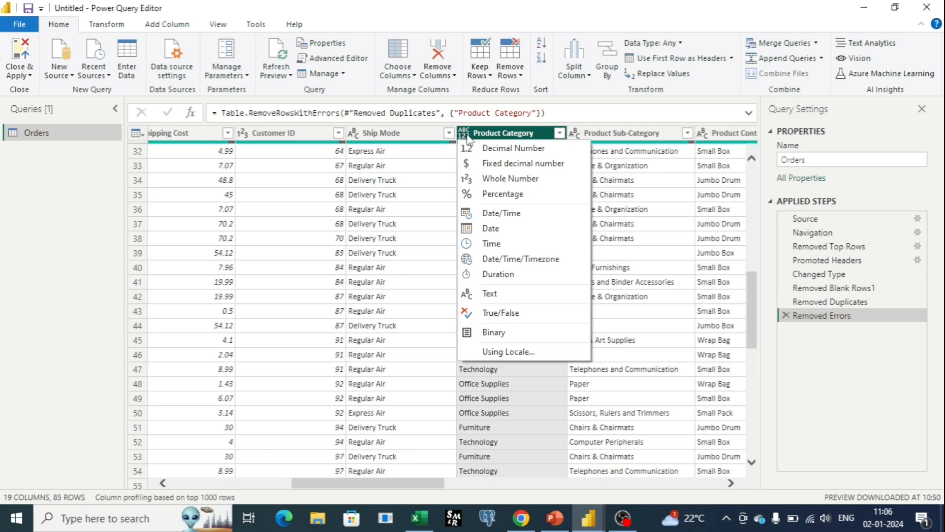
left_click(498, 389)
scroll(500, 392, "down", 2)
scroll(502, 345, "up", 14)
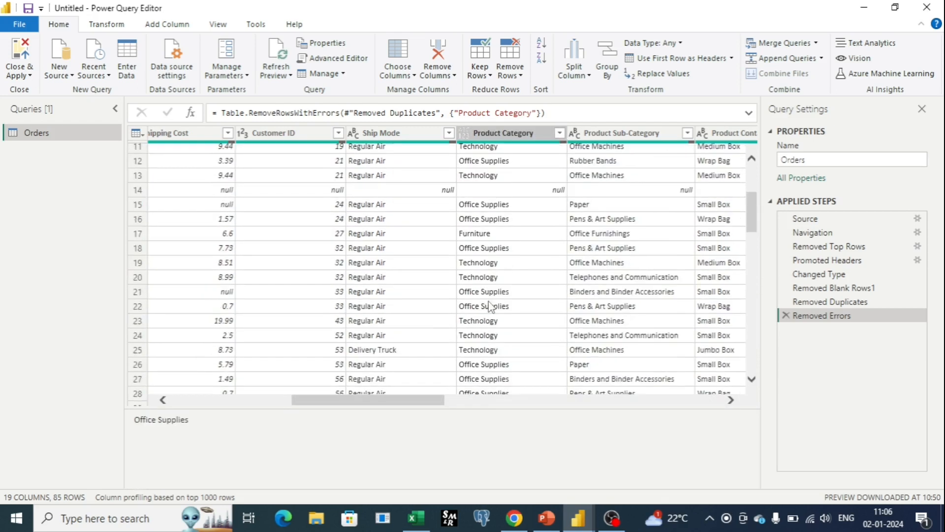
left_click(468, 134)
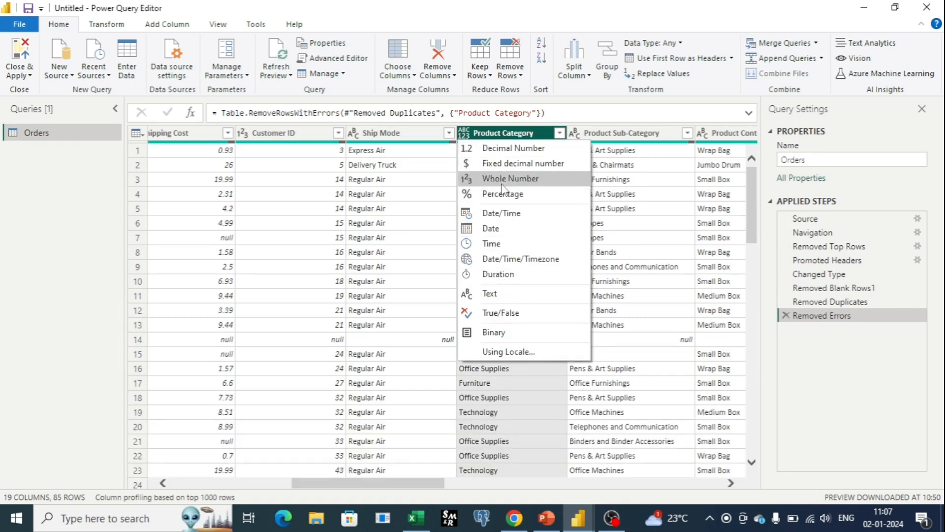
left_click(492, 295)
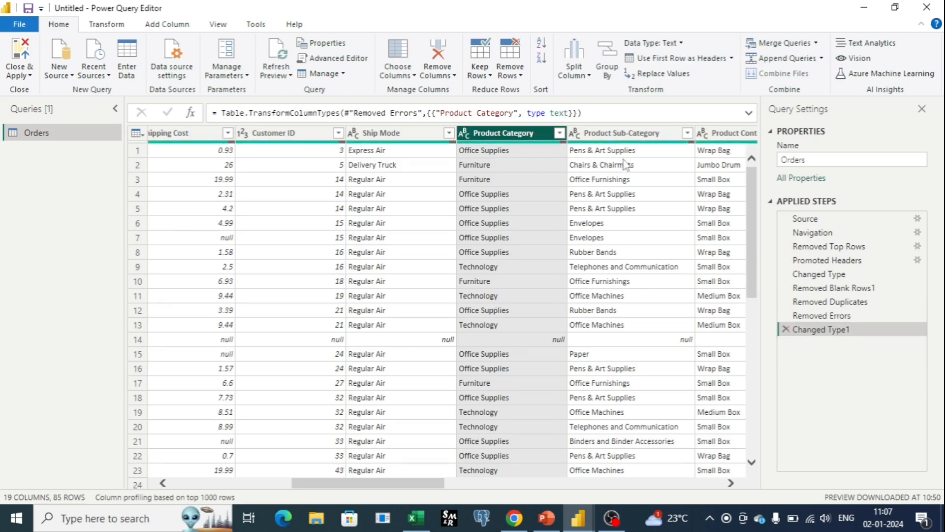
Step: Try the Percentage data type on the Profit in % column, and delete the applied type-change step
left_click_drag(431, 485, 589, 521)
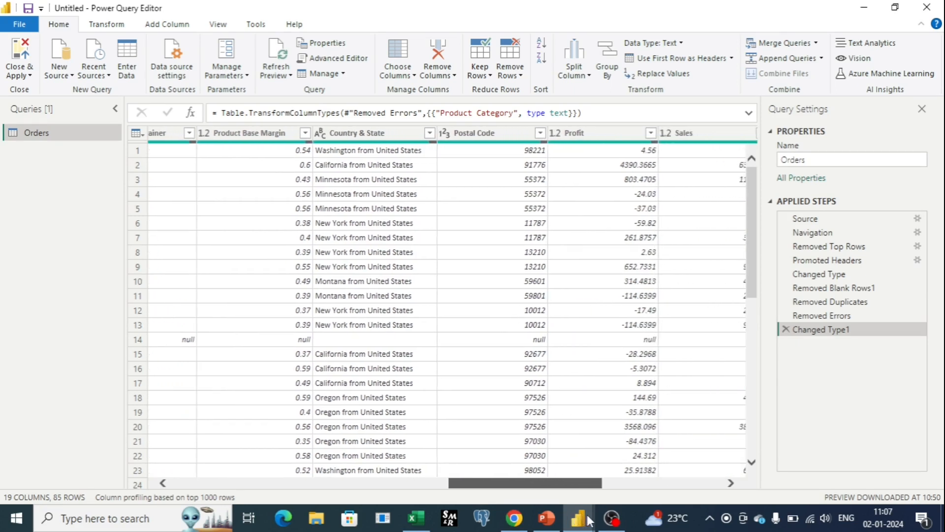
left_click_drag(554, 490, 585, 489)
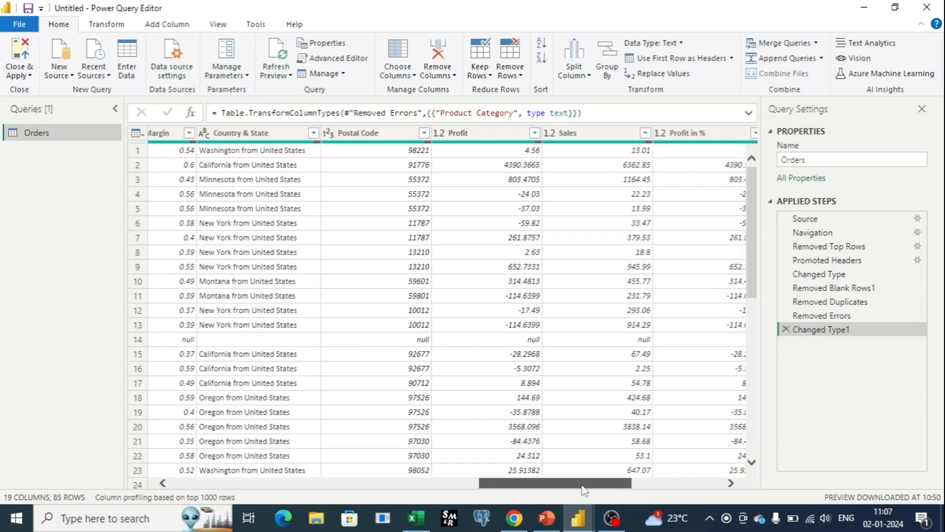
left_click_drag(585, 490, 615, 489)
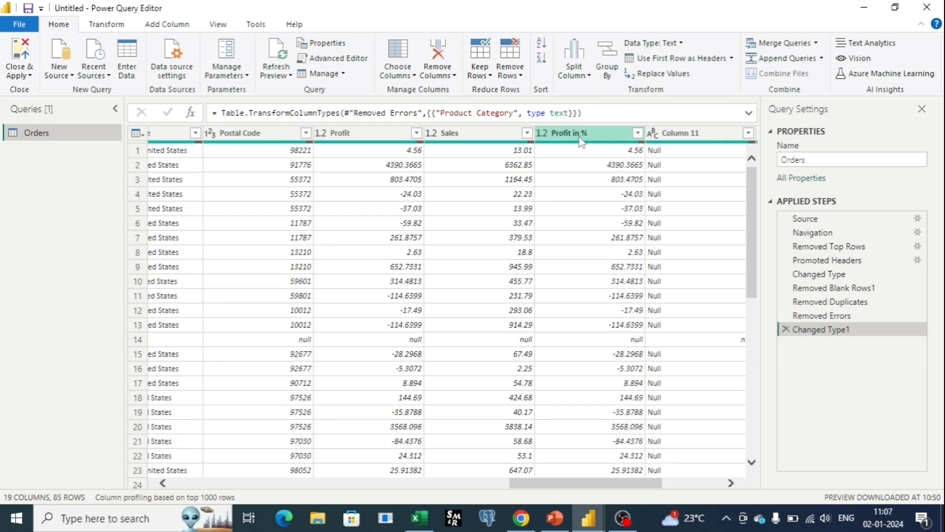
left_click(545, 138)
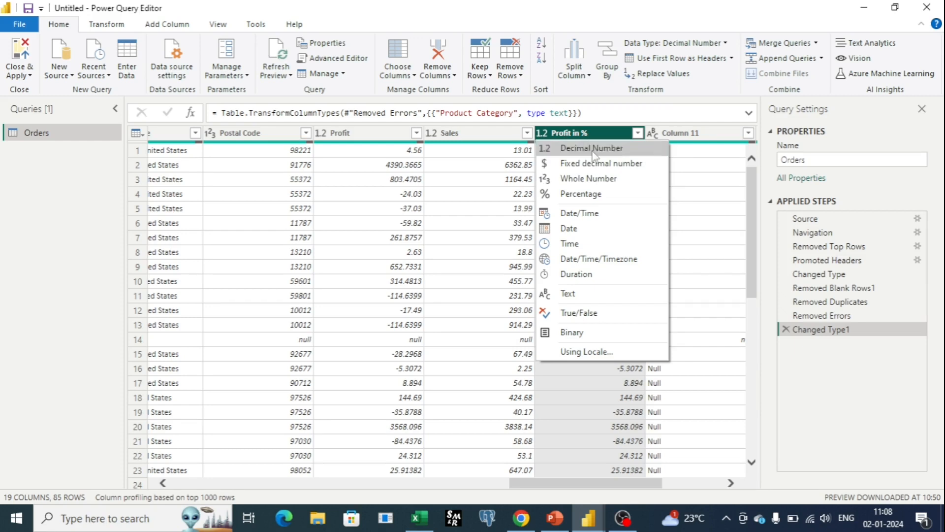
left_click(582, 194)
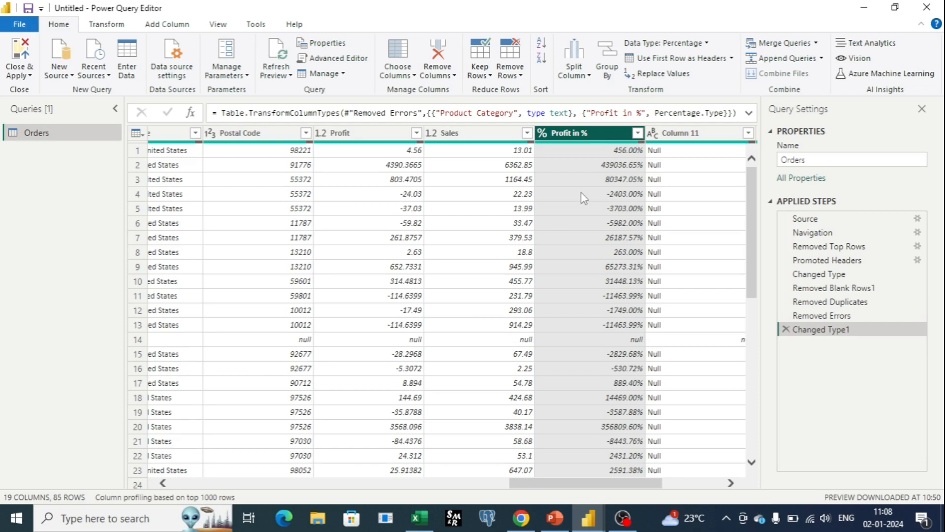
mouse_move(543, 146)
left_click(786, 329)
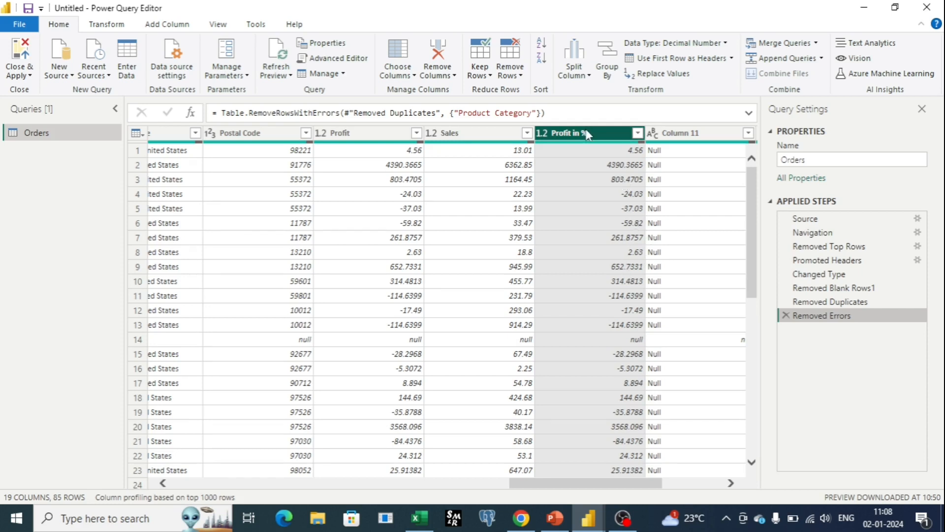
Step: Set the Profit in % column's data type to Percentage again and look through the converted values
left_click(544, 134)
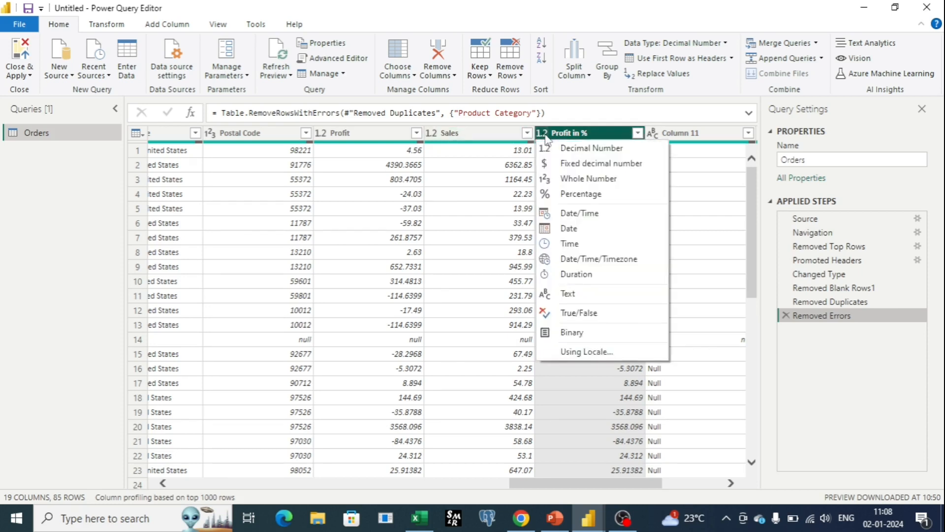
left_click(559, 194)
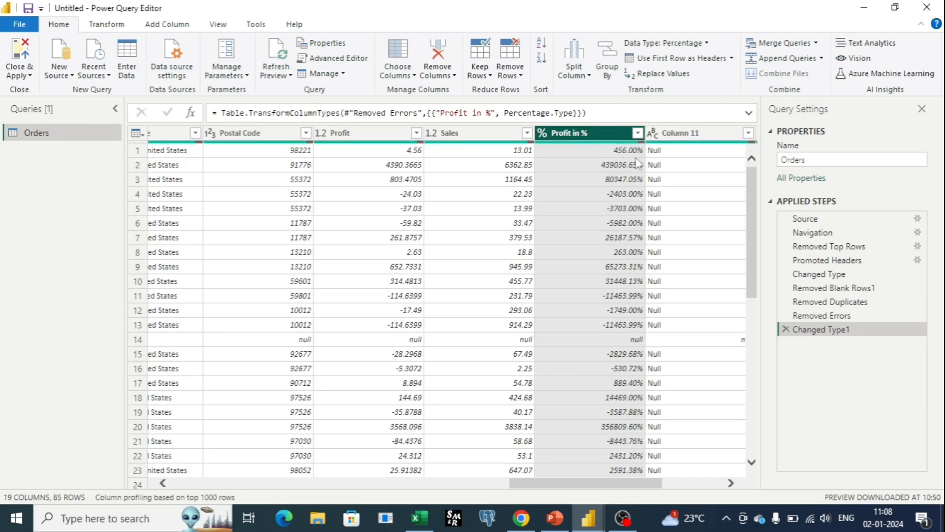
scroll(621, 285, "down", 5)
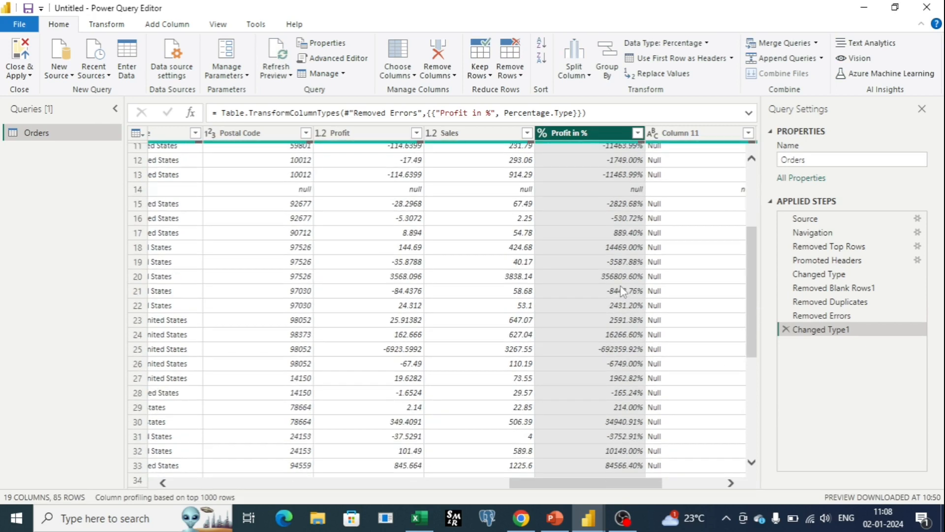
scroll(623, 288, "up", 5)
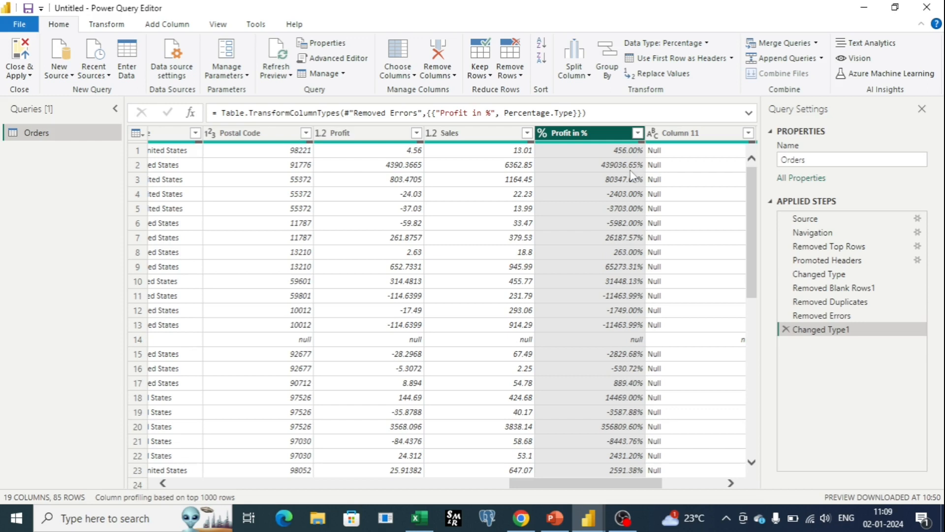
Step: Convert the Profit in % column to Decimal Number as a separate new step, and delete both applied type-change steps
left_click(542, 139)
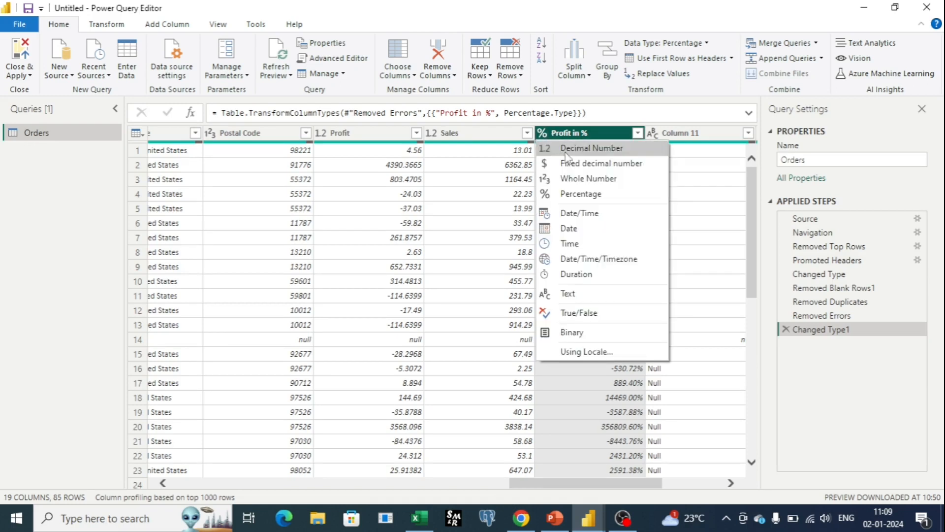
left_click(567, 148)
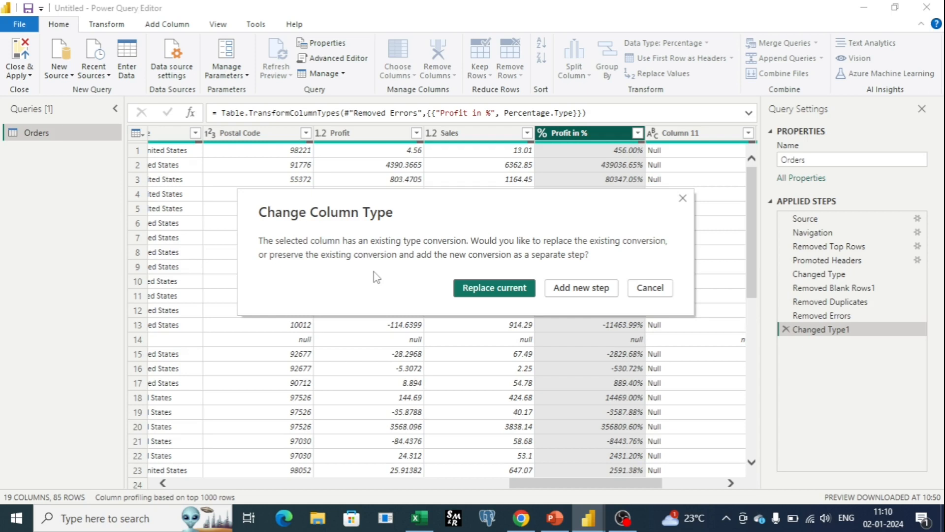
left_click(570, 290)
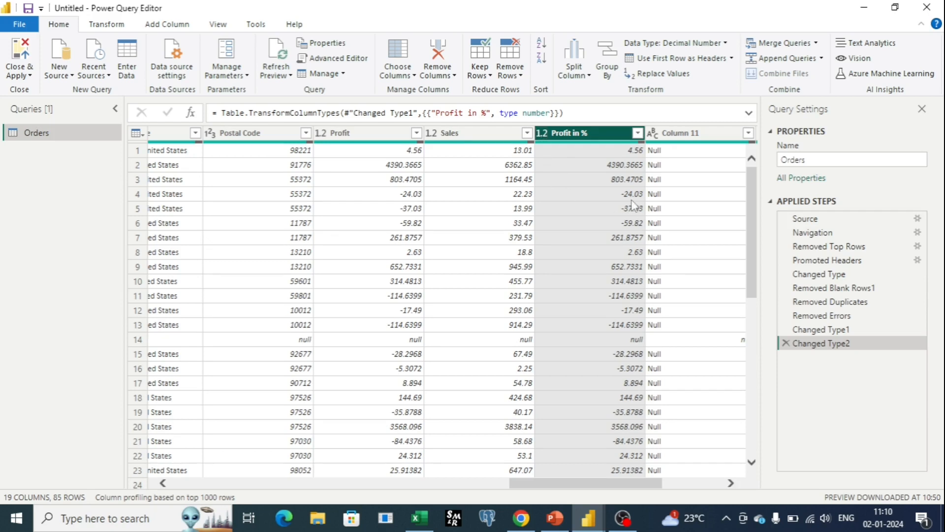
scroll(635, 205, "down", 3)
scroll(635, 204, "up", 3)
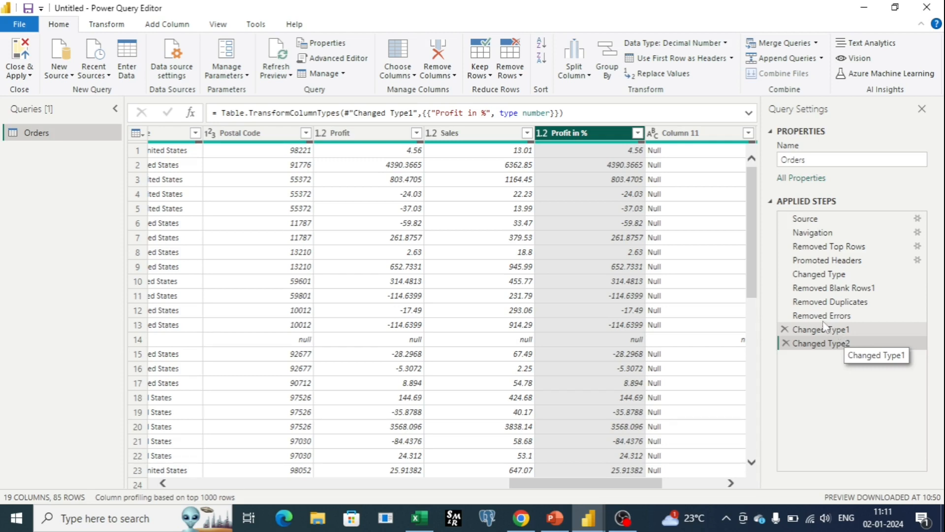
left_click(785, 343)
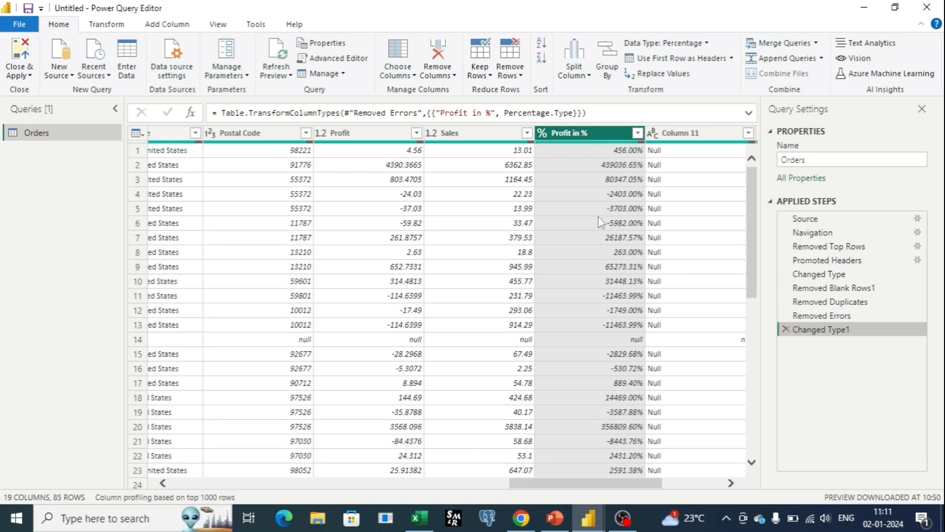
left_click(787, 329)
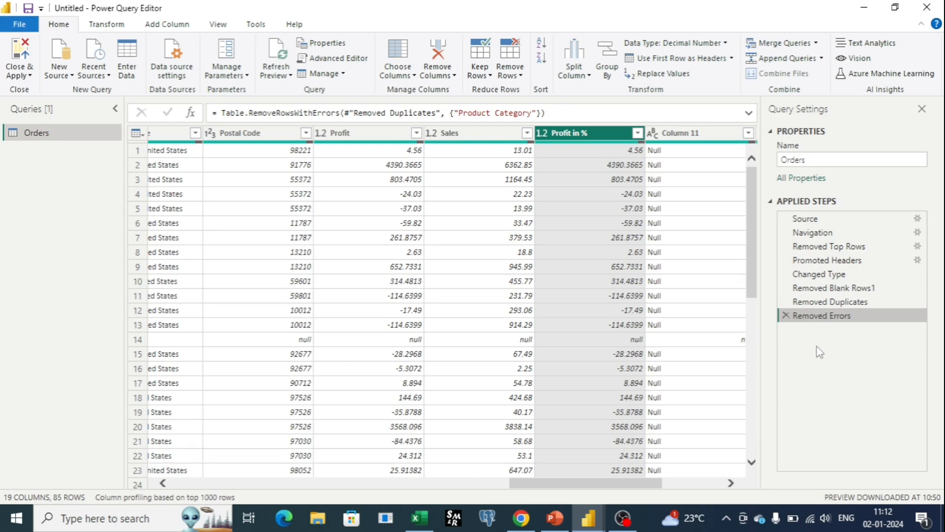
Step: Look through the values of Column 11 and remove that column from the Orders table
left_click_drag(639, 485, 661, 487)
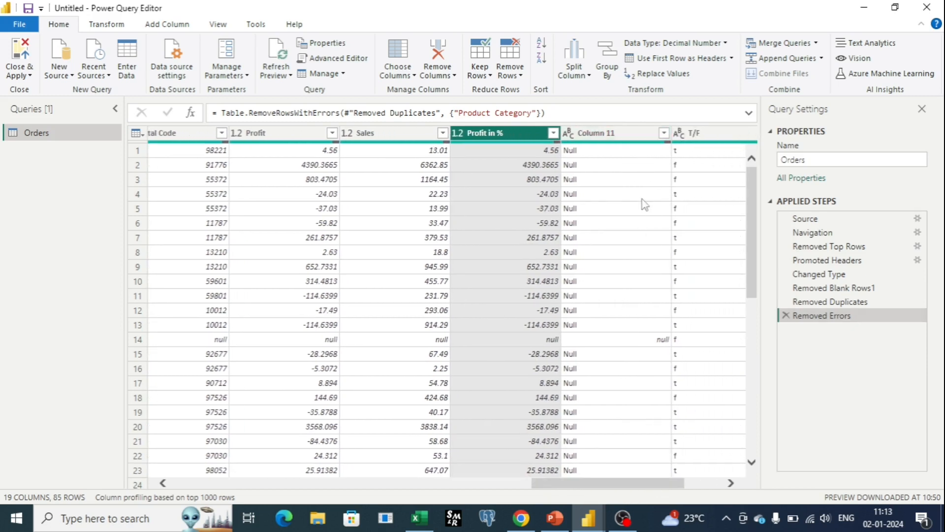
scroll(638, 246, "down", 5)
scroll(635, 274, "down", 15)
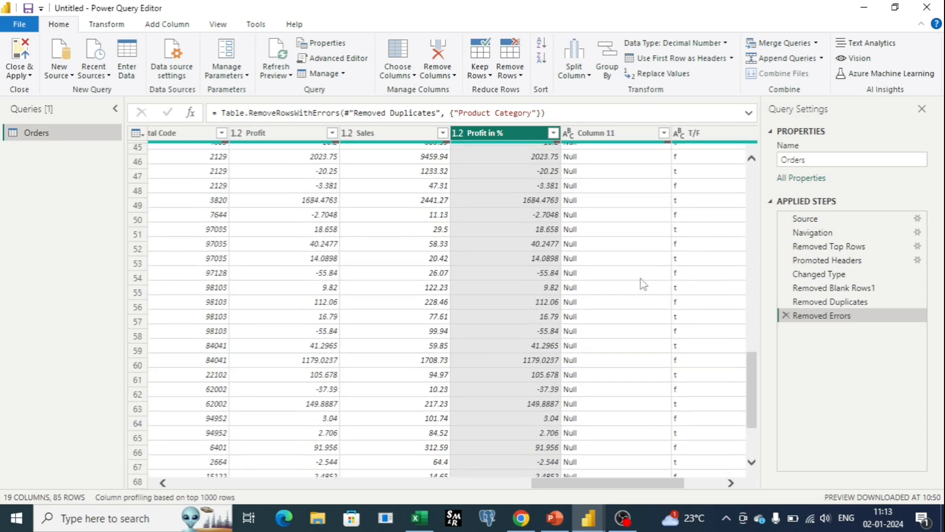
scroll(640, 282, "up", 18)
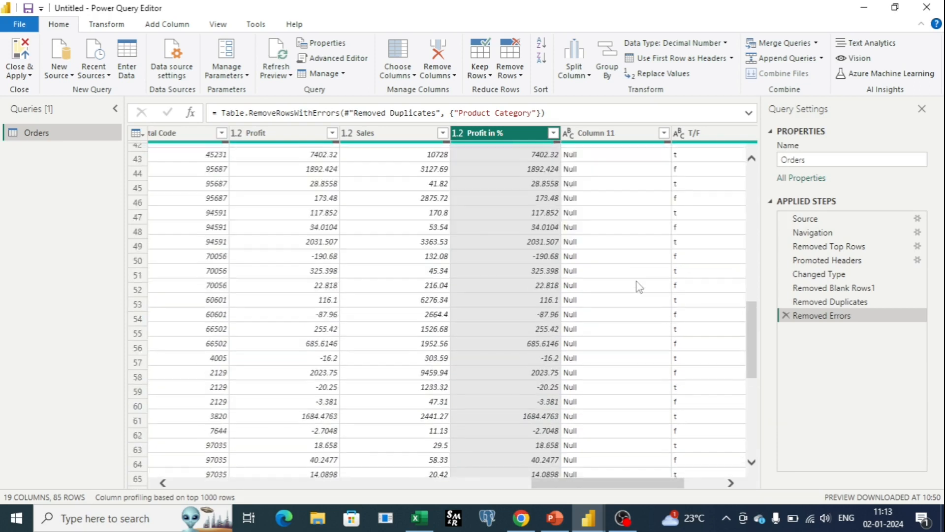
scroll(640, 282, "up", 3)
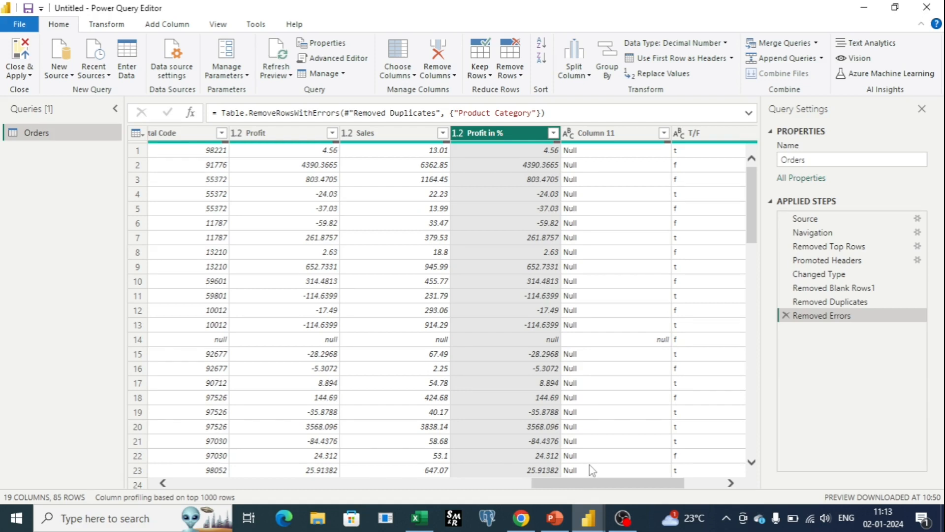
left_click(598, 133)
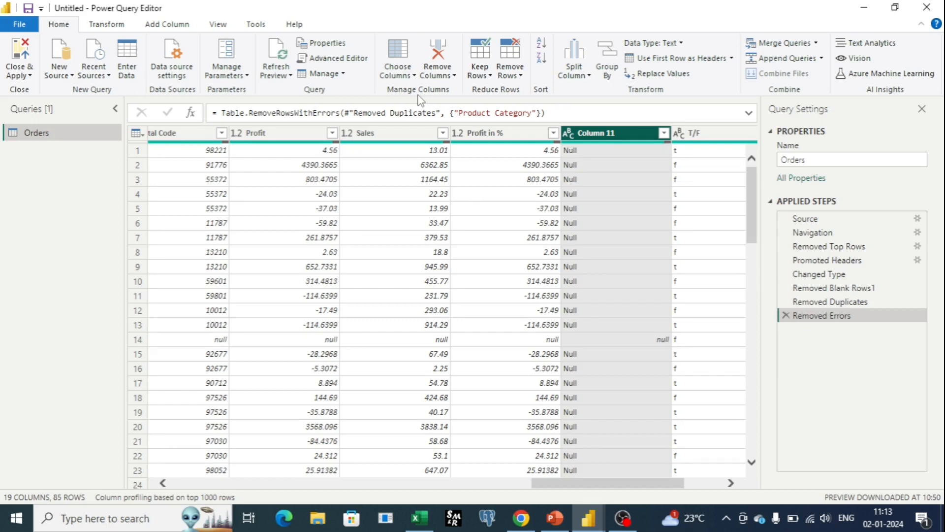
left_click(438, 59)
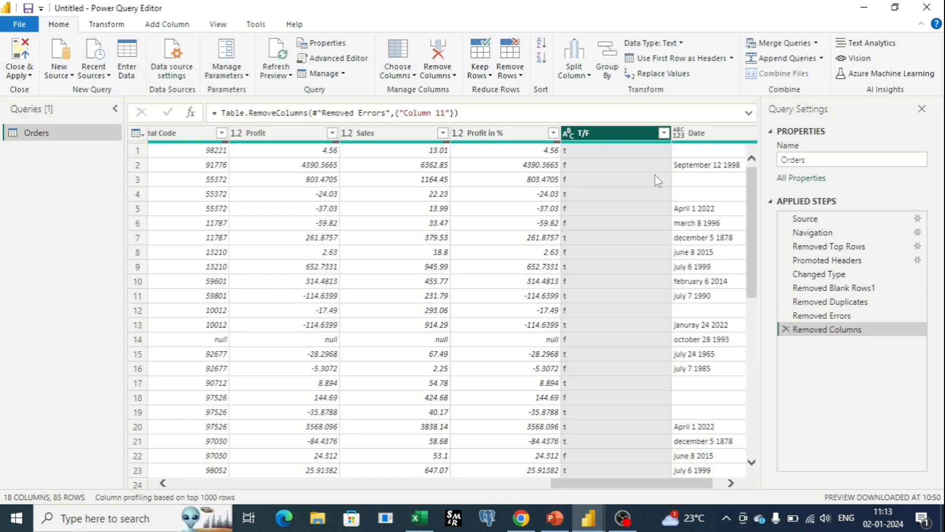
Step: View the column removal options and delete the applied step that removed Column 11
left_click(437, 76)
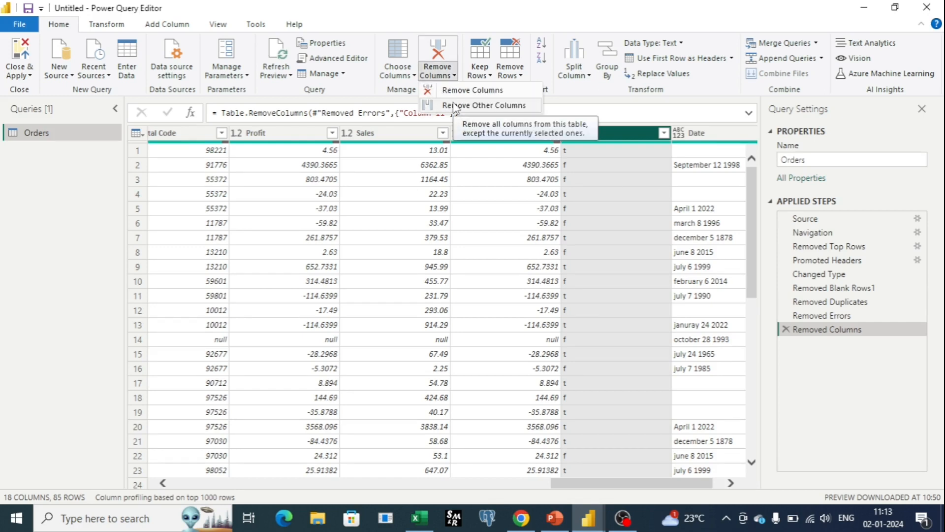
left_click(790, 336)
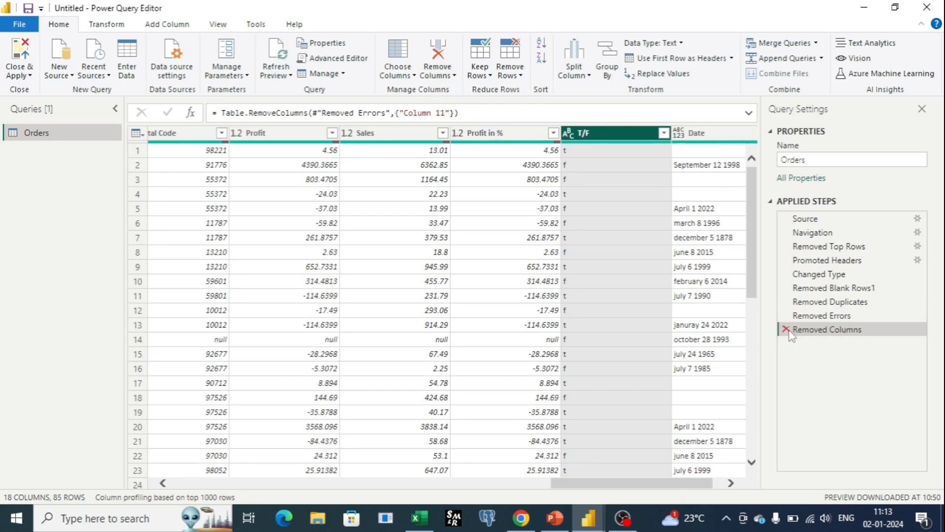
left_click(787, 330)
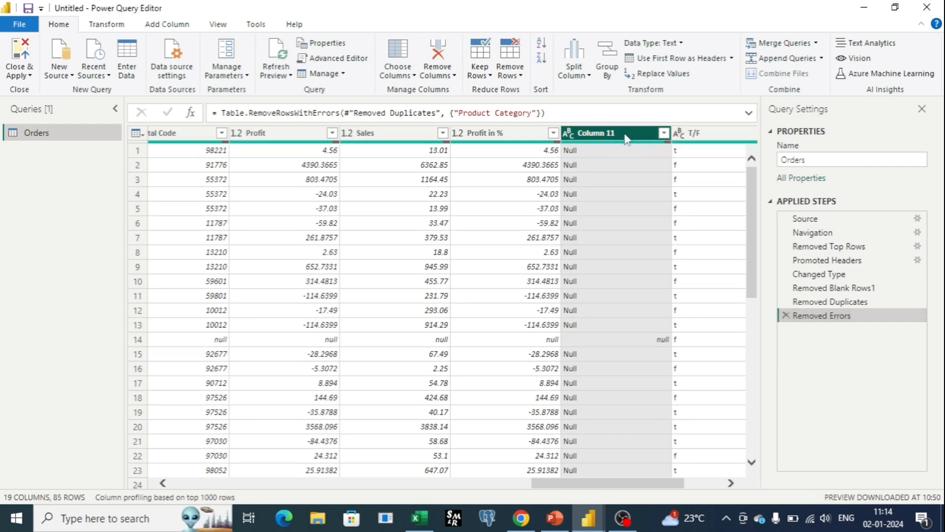
Step: Remove all columns of the Orders table other than Column 11
left_click(445, 74)
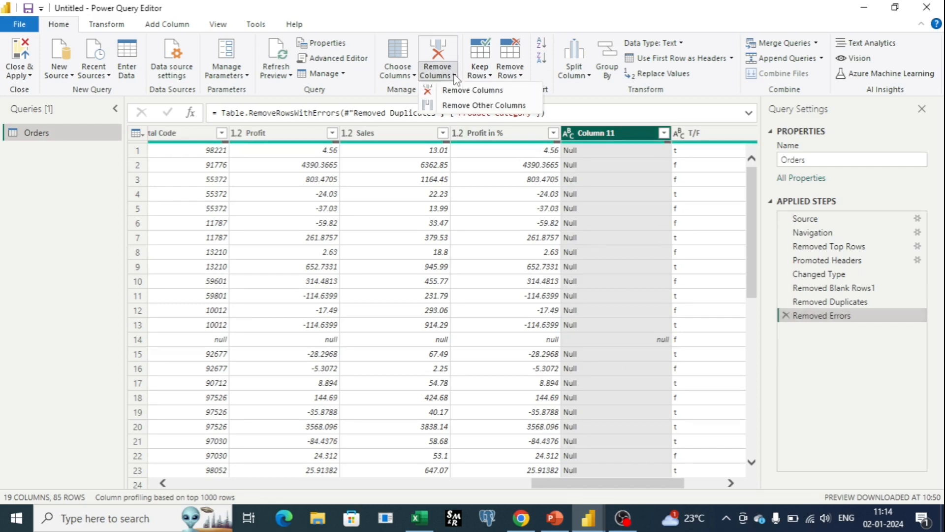
left_click(466, 106)
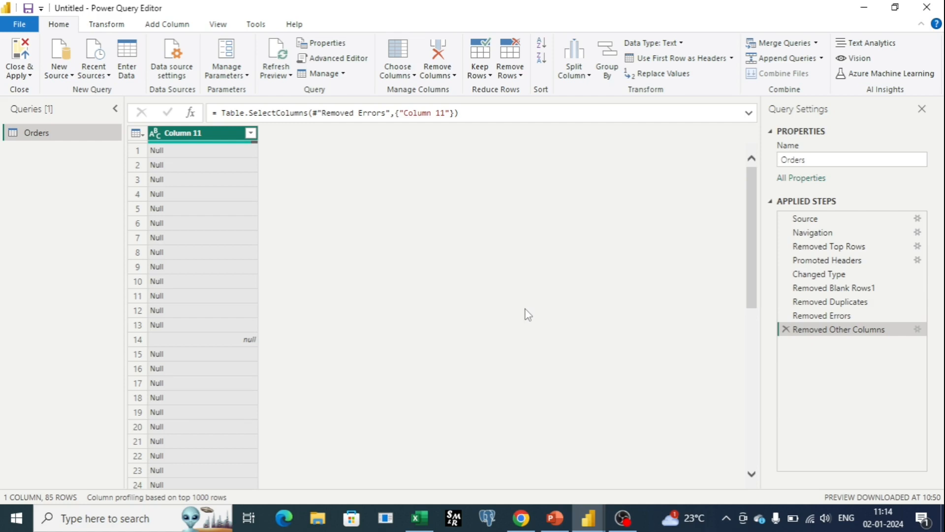
Step: Delete the applied step that removed the other columns, and remove only Column 11 from the Orders table
left_click(787, 329)
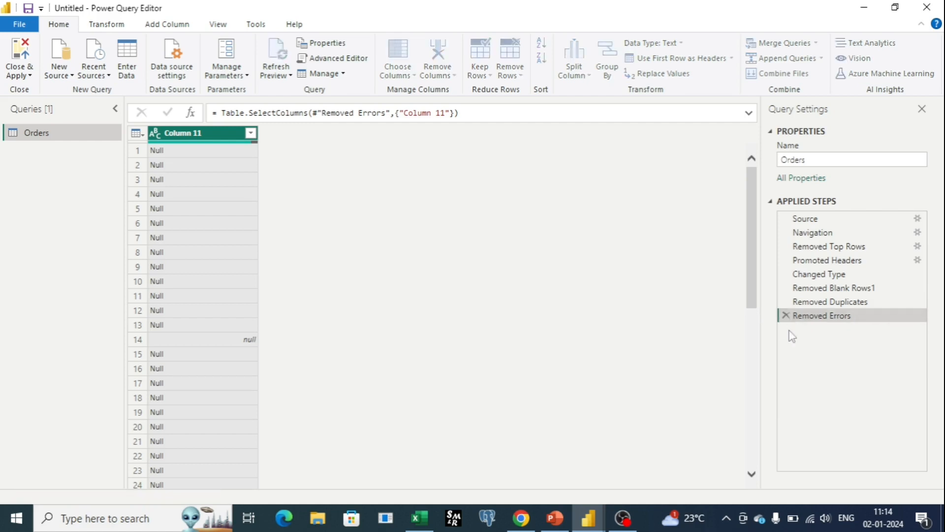
left_click(436, 75)
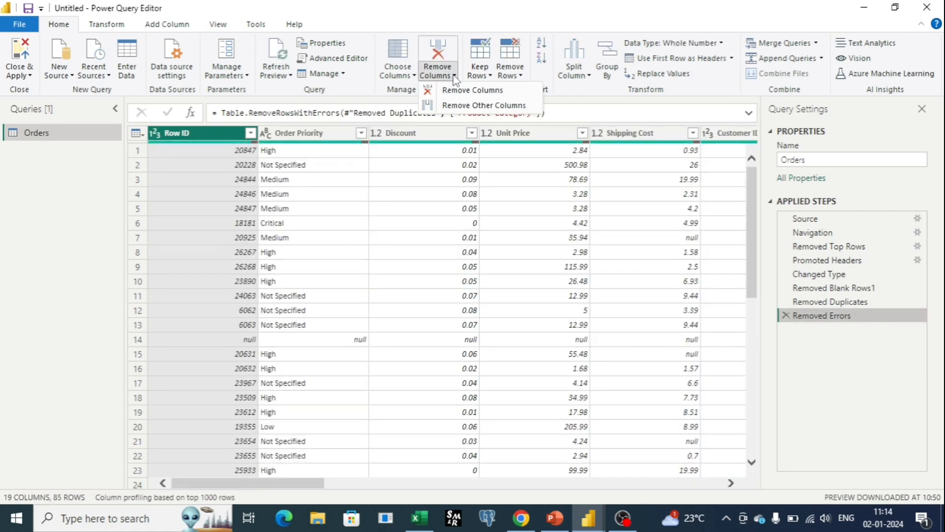
left_click(375, 489)
left_click(448, 137)
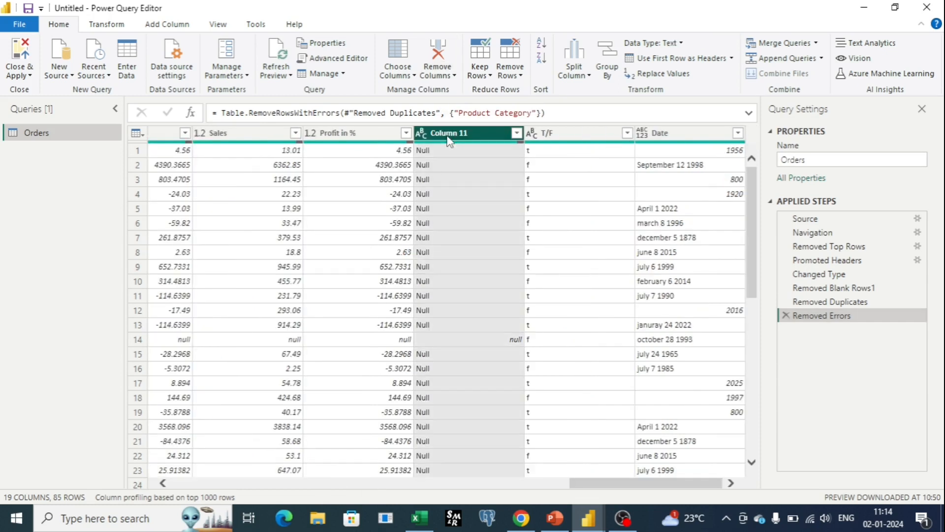
left_click(448, 79)
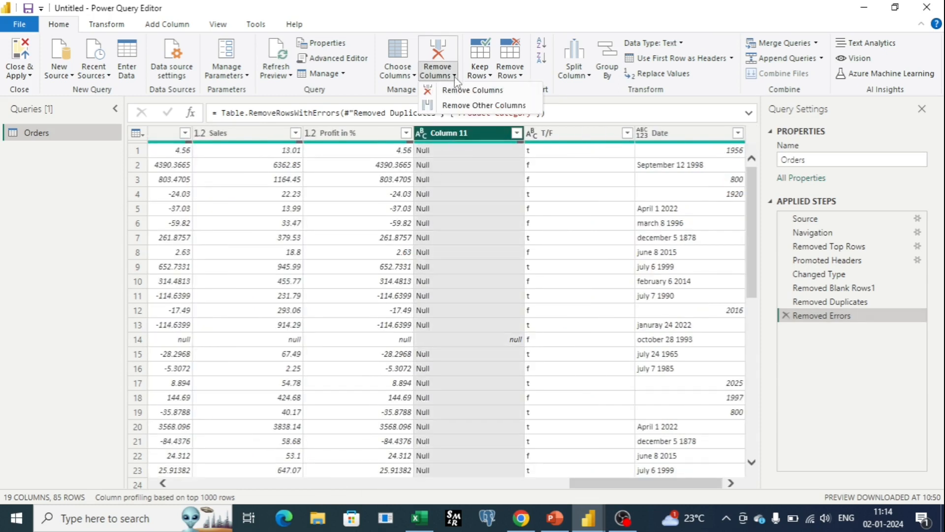
left_click(467, 92)
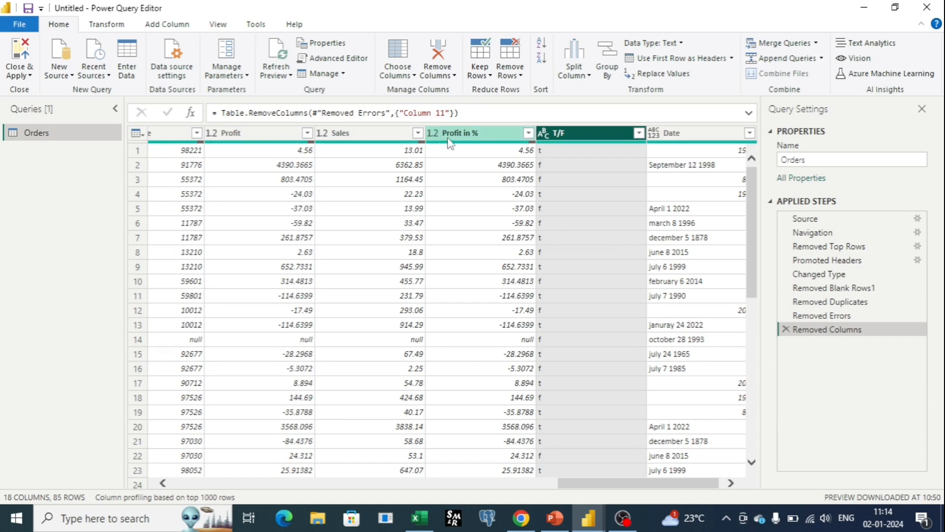
Step: Rename the T/F column as True/False
double_click(570, 133)
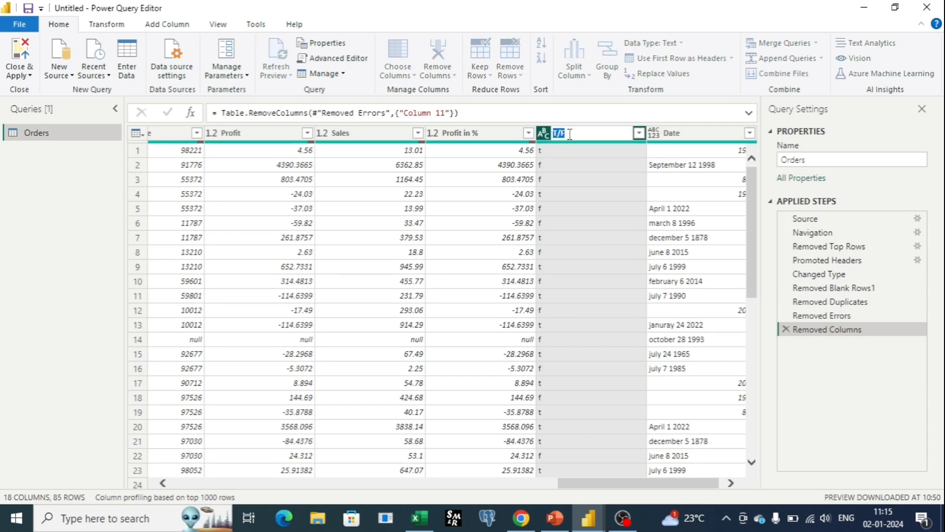
type("True/False")
key("Return")
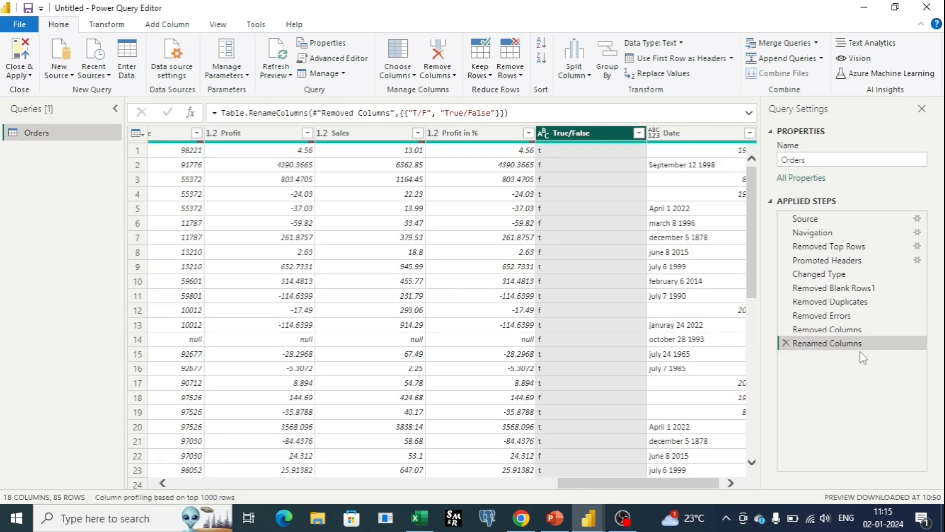
Step: Replace the value t with True in the True/False column
scroll(598, 172, "down", 5)
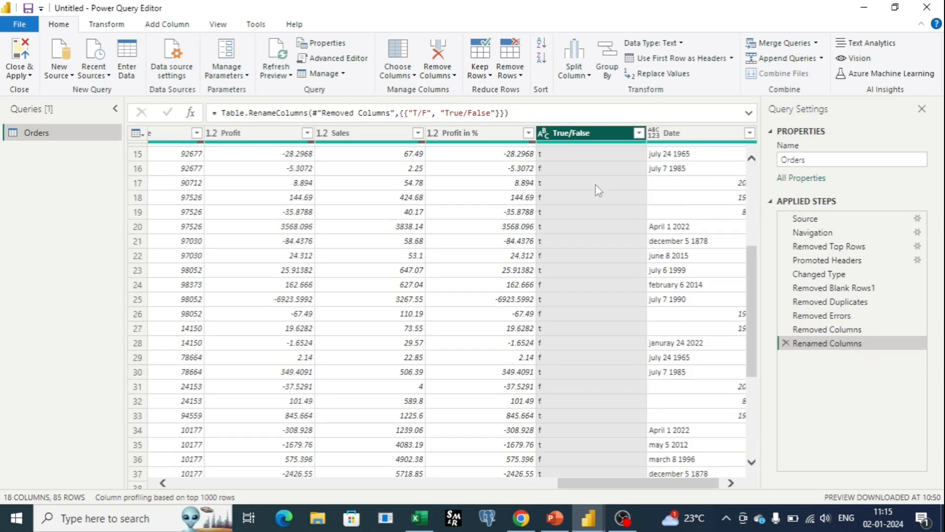
scroll(597, 191, "down", 7)
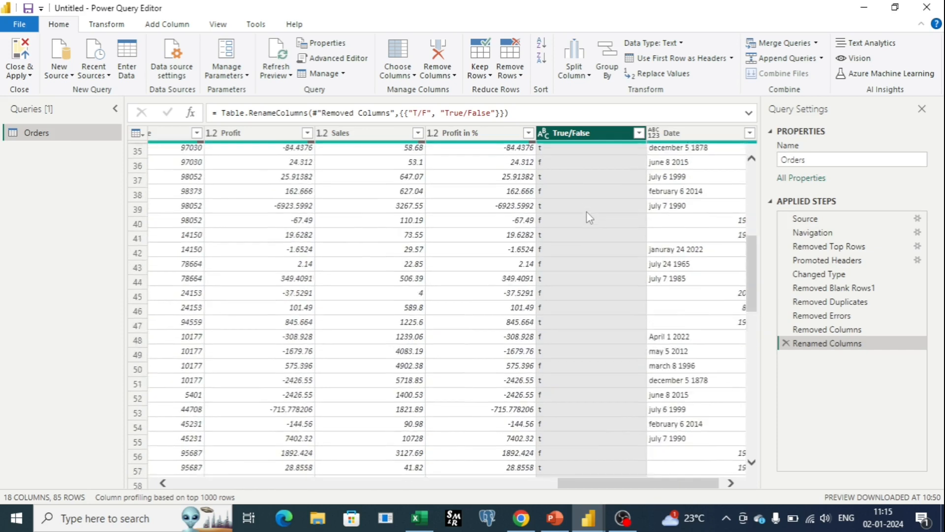
scroll(589, 218, "up", 11)
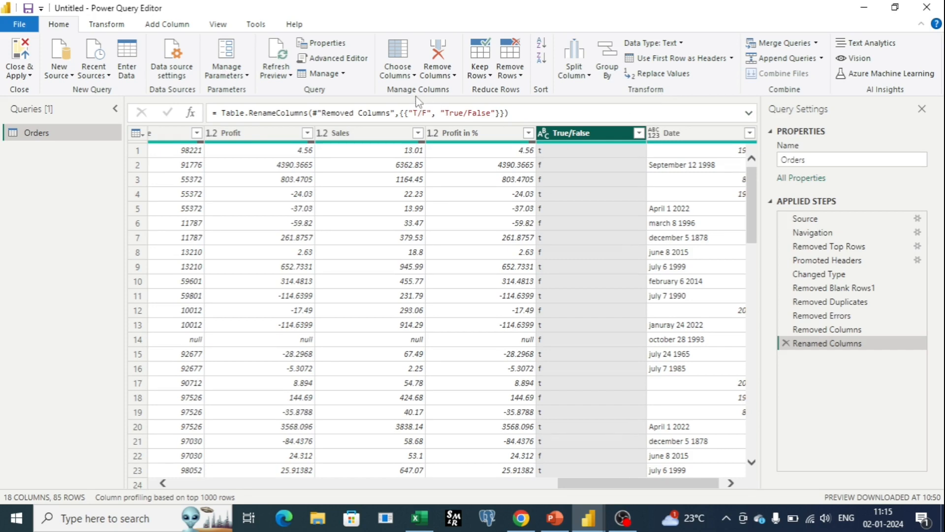
left_click(662, 79)
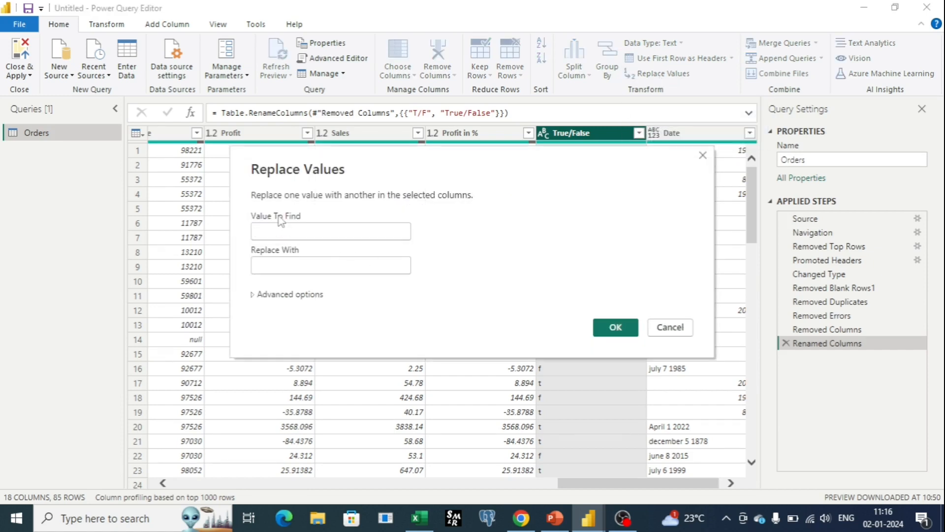
left_click_drag(269, 153, 121, 261)
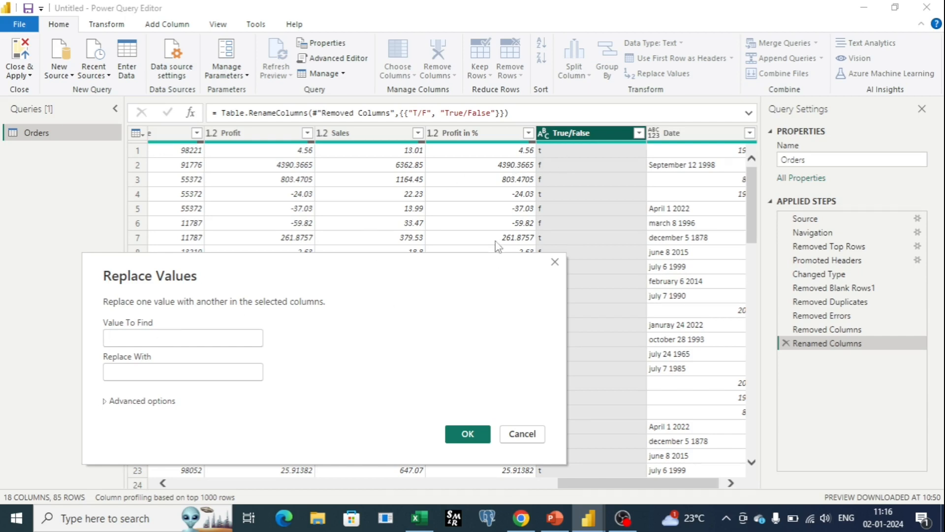
type("t")
left_click(119, 374)
type("True")
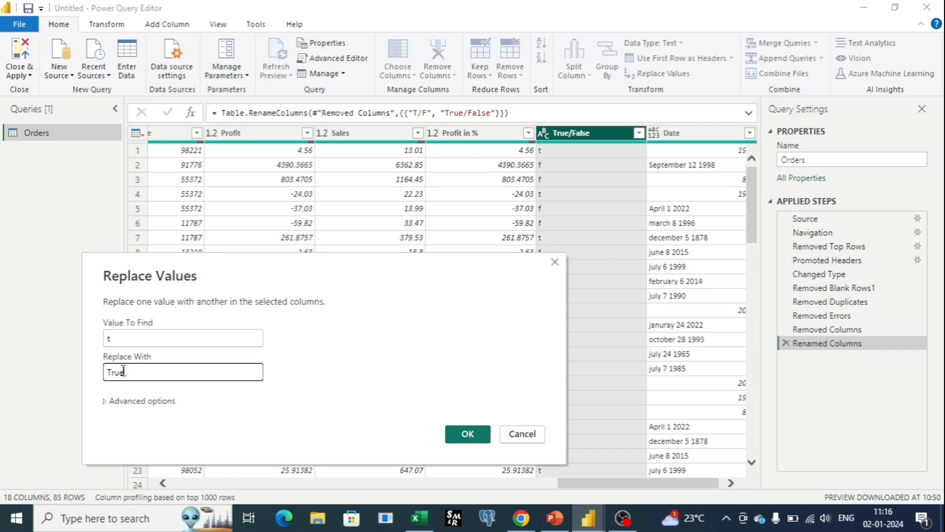
left_click(465, 435)
Step: Replace the value f with False in the True/False column
scroll(594, 236, "down", 9)
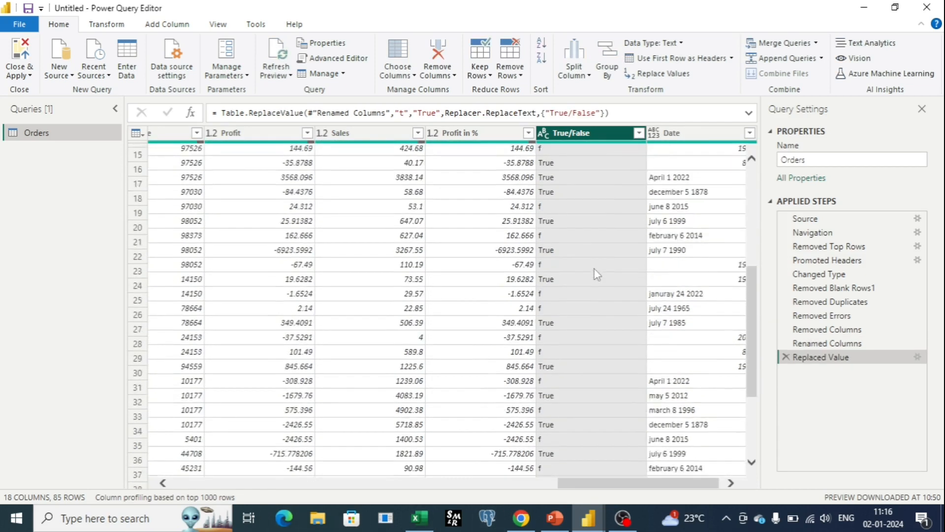
scroll(596, 278, "up", 9)
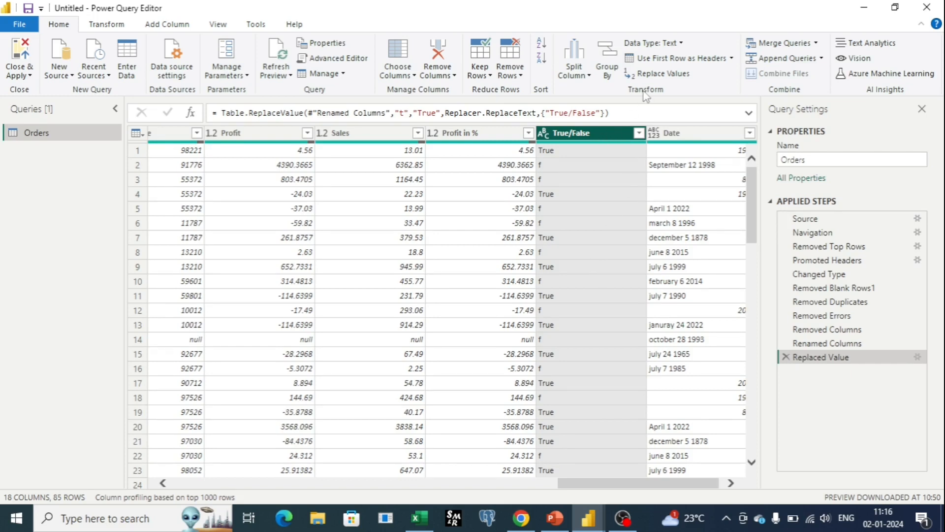
left_click(655, 75)
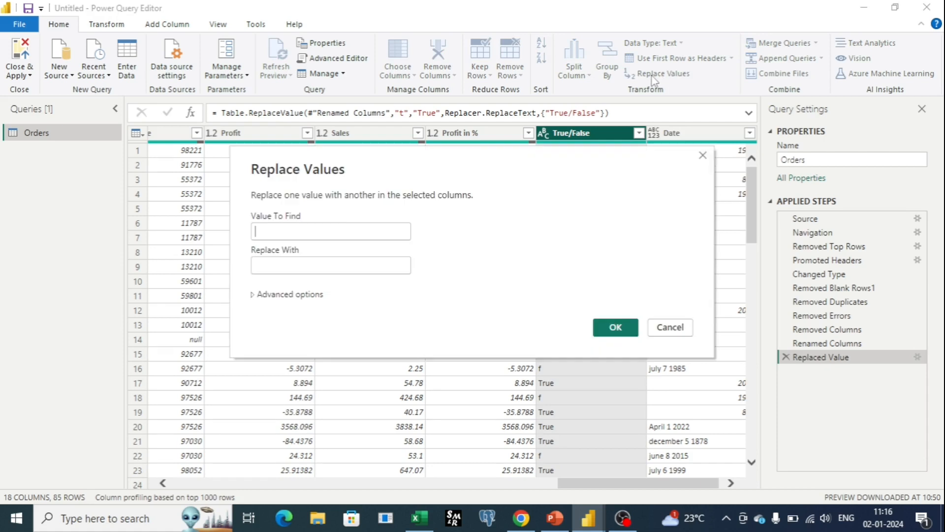
type("f")
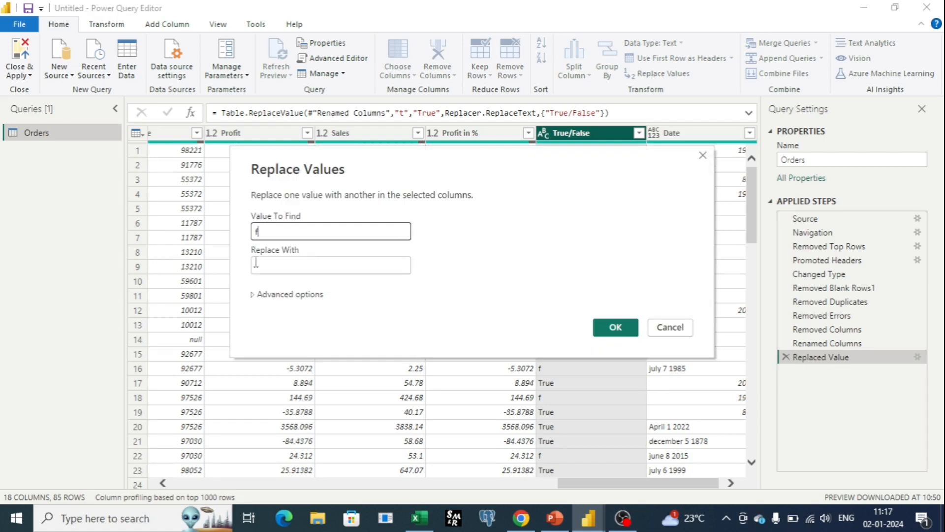
left_click(256, 265)
type("False")
left_click(615, 328)
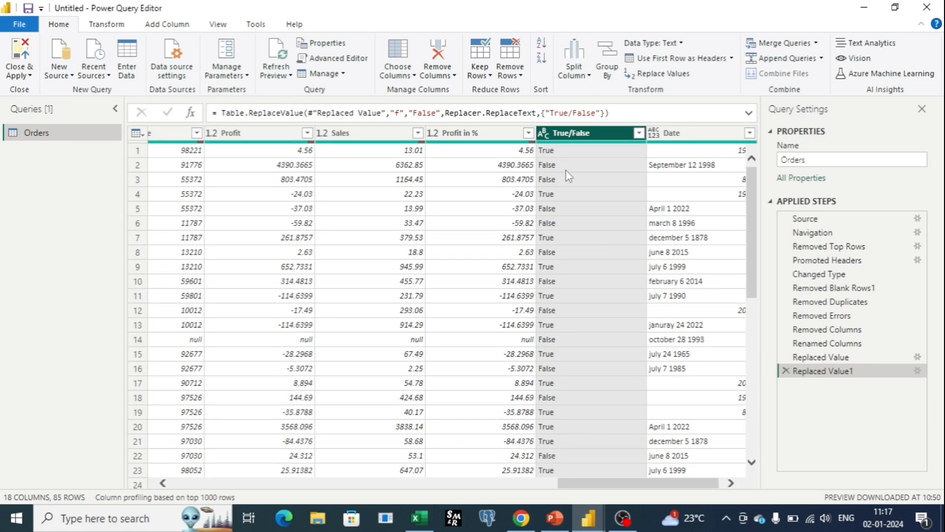
Step: Extract the text length of the Date column's values, look through the results, and delete that applied step
left_click_drag(646, 487, 670, 487)
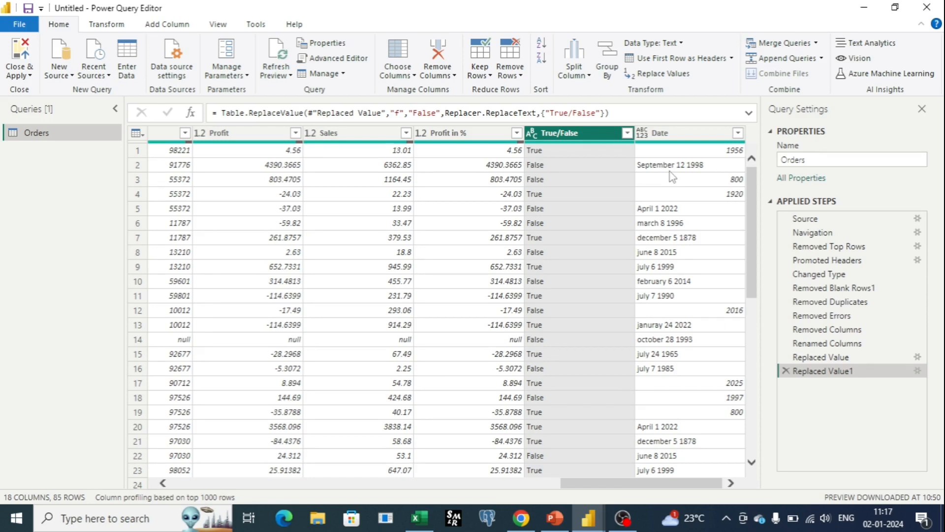
scroll(672, 177, "down", 5)
scroll(673, 177, "up", 5)
left_click(690, 154)
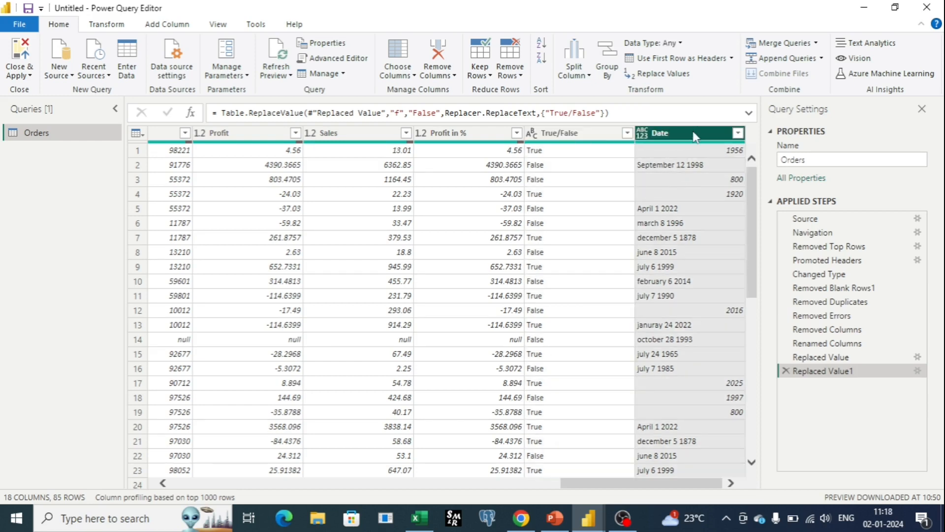
left_click(96, 30)
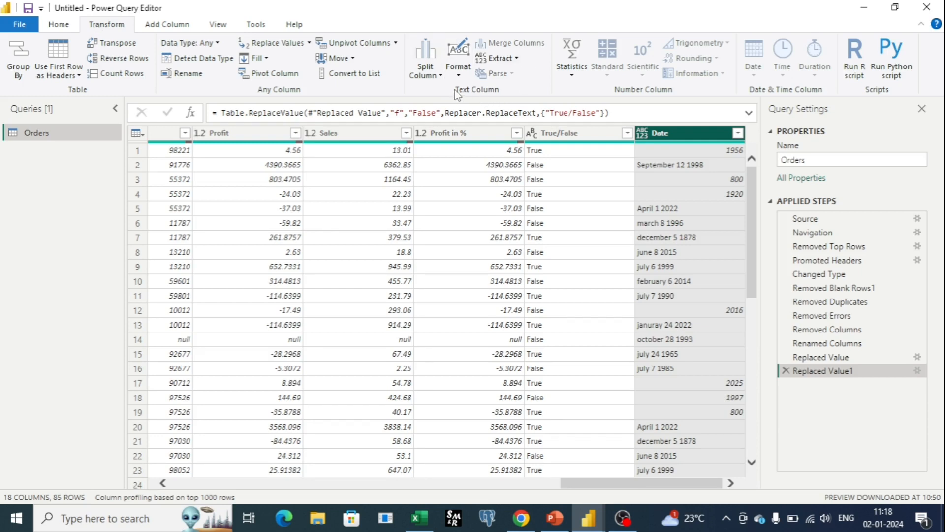
left_click(514, 59)
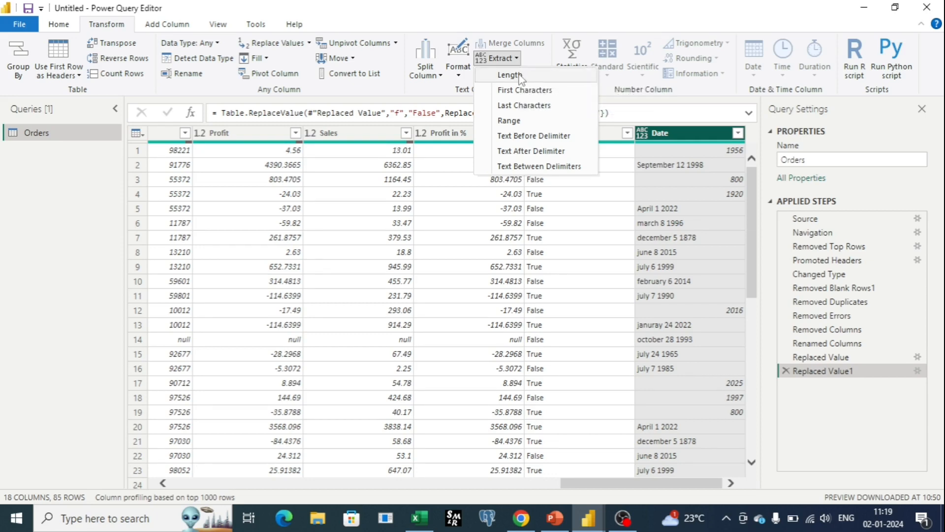
left_click(521, 77)
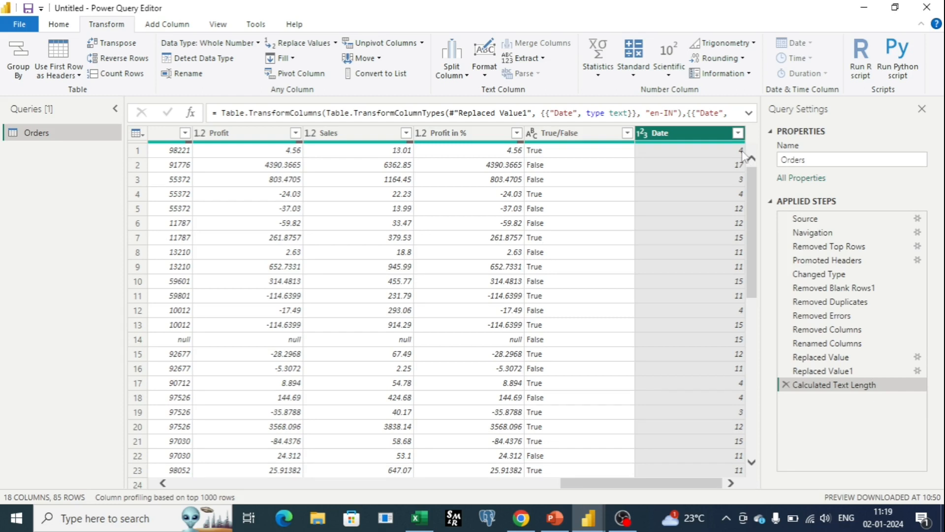
scroll(739, 174, "down", 5)
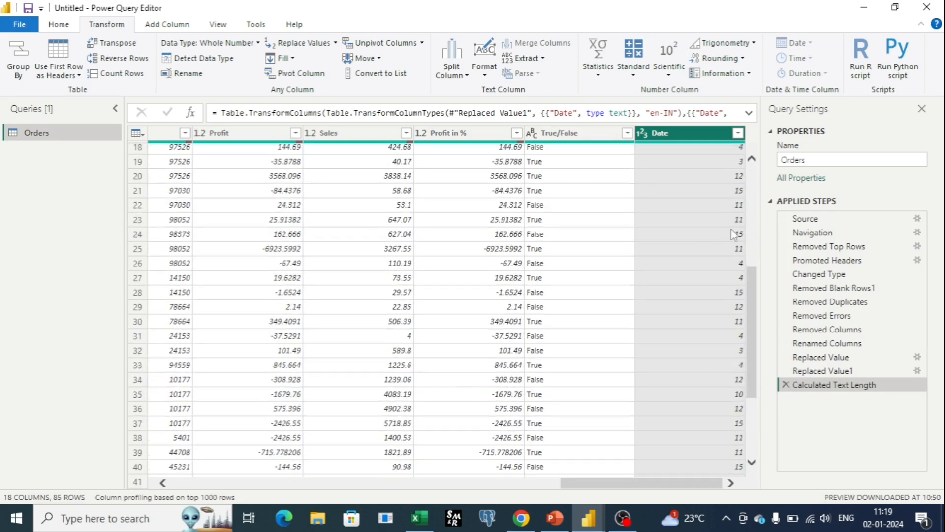
scroll(732, 241, "up", 5)
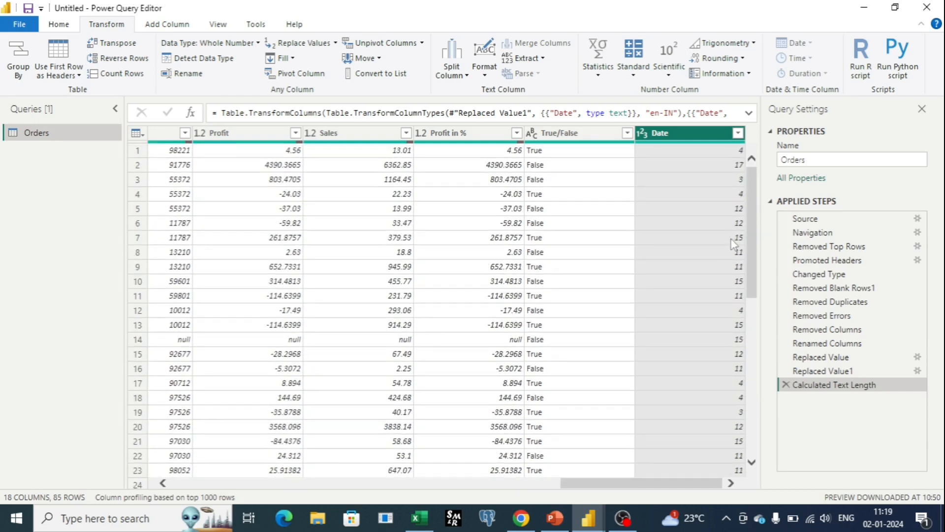
left_click(786, 386)
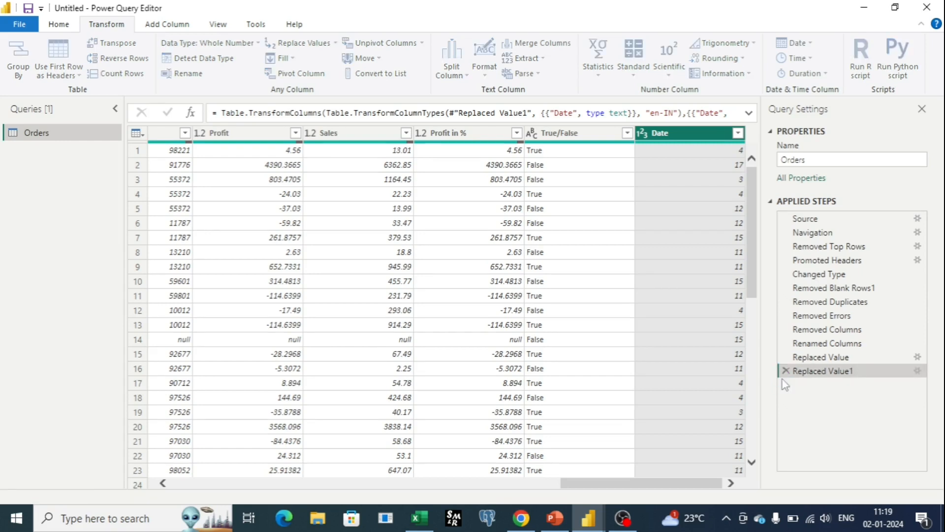
Step: Extract the first 4 characters of the Date column's values, and delete that applied step
left_click(517, 59)
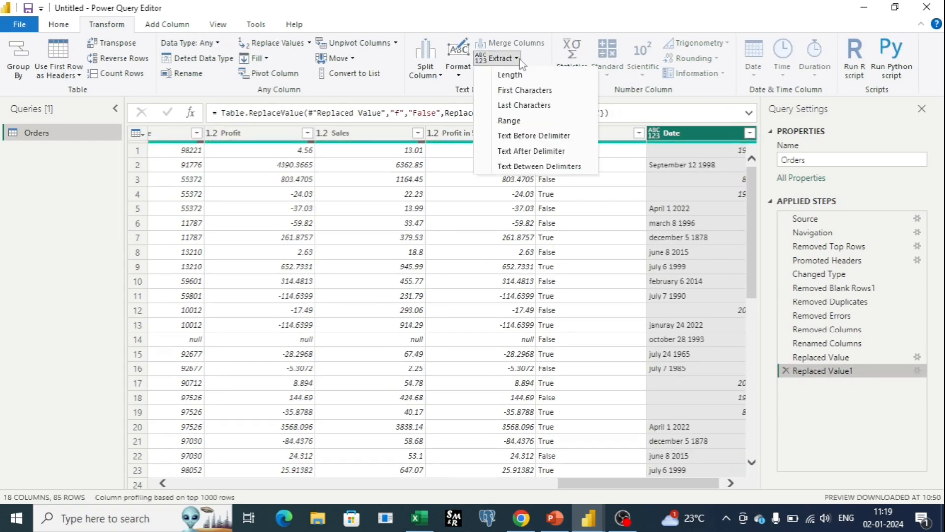
left_click(530, 91)
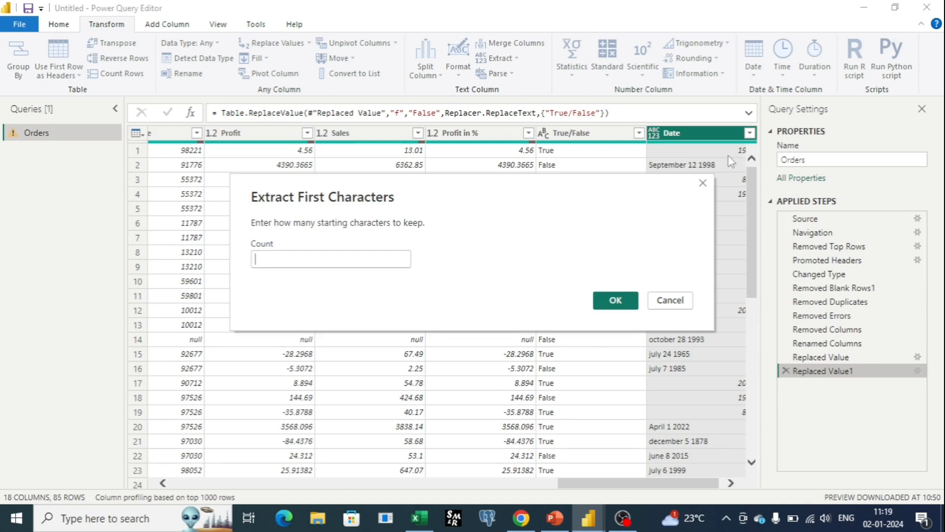
type("4")
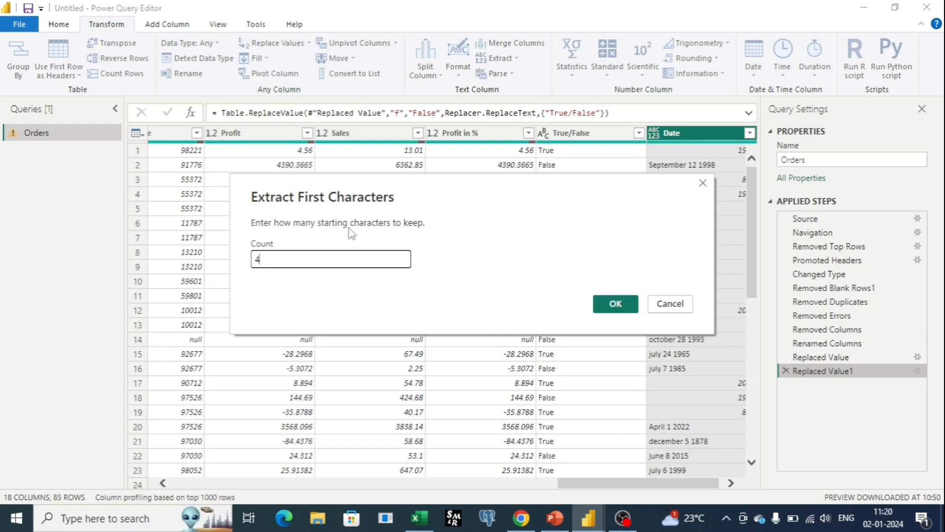
left_click(618, 308)
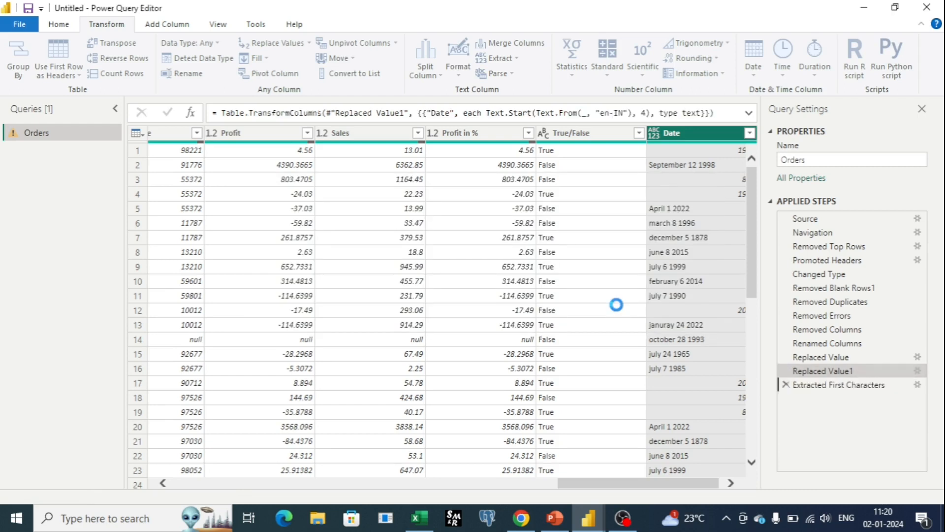
scroll(673, 225, "up", 4)
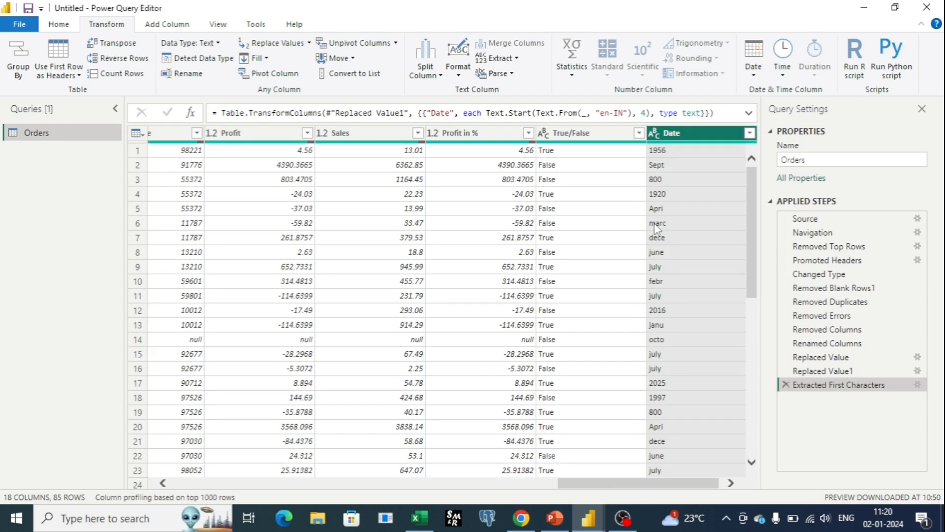
left_click(786, 384)
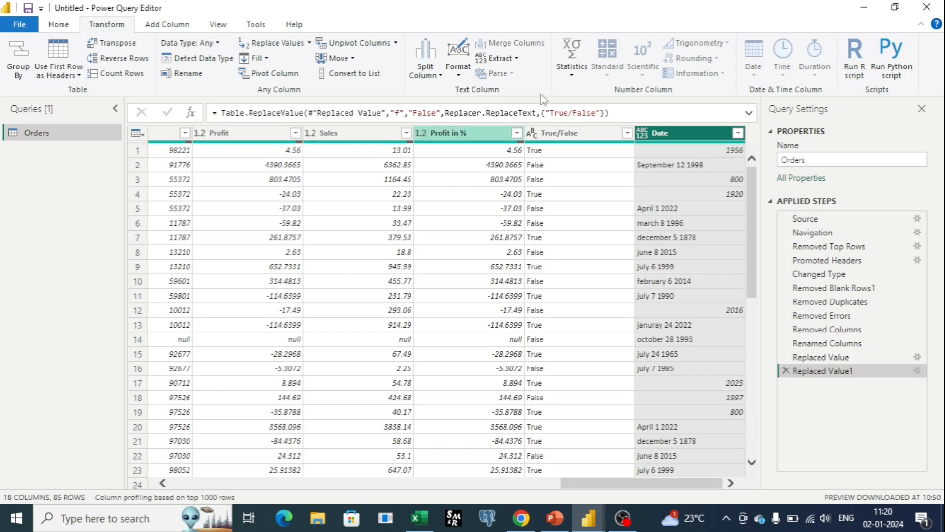
Step: Extract a text range of 5 characters starting at index 3 from the Date column, and delete that applied step
left_click(516, 60)
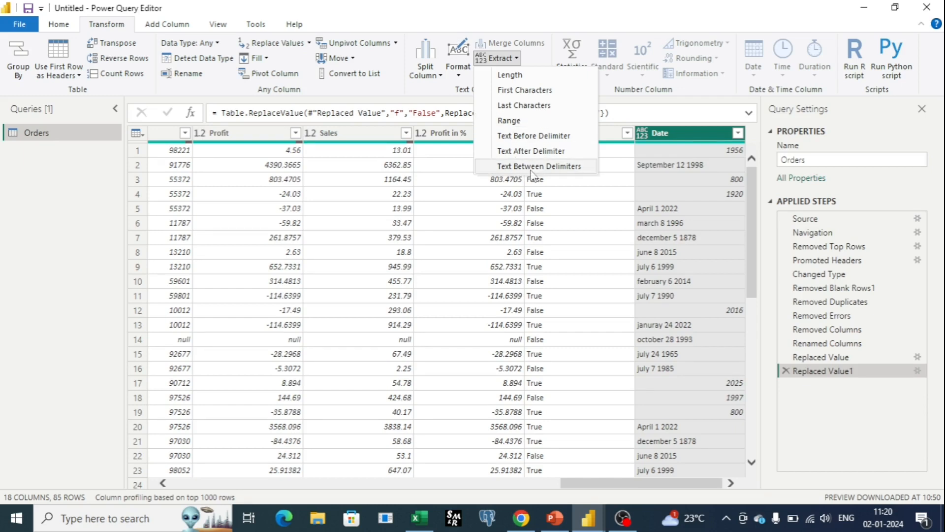
left_click(512, 121)
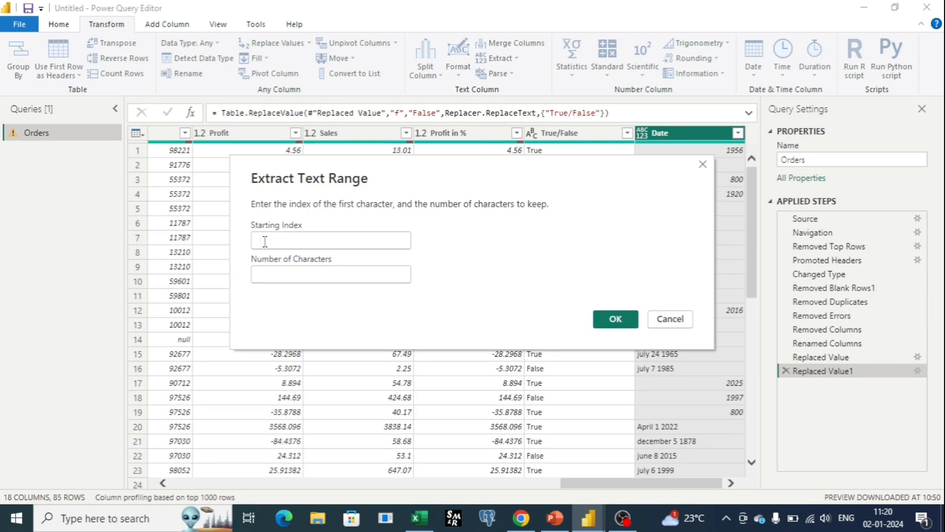
type("3")
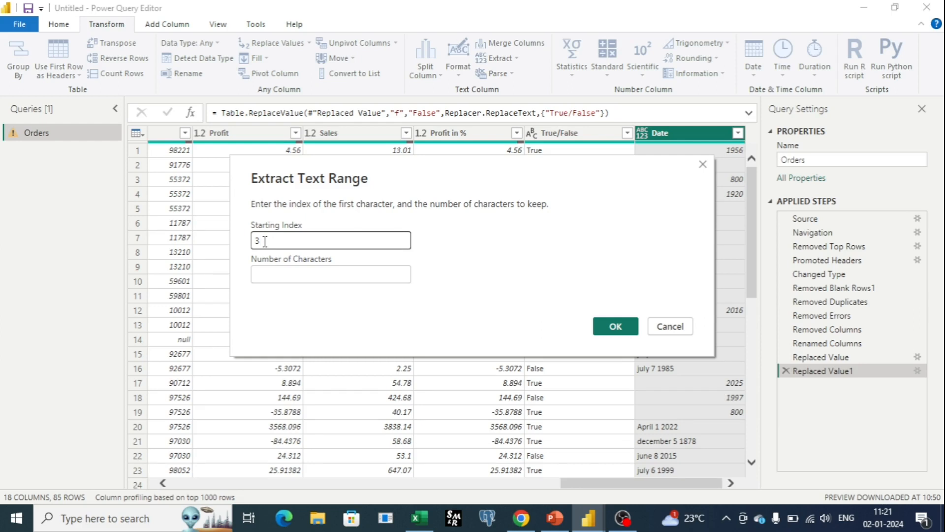
left_click(270, 275)
type("5")
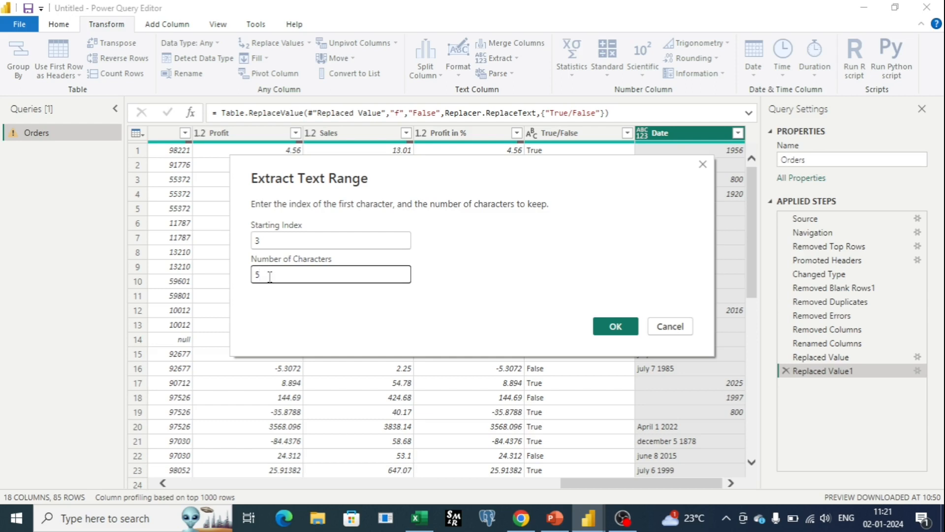
left_click_drag(244, 170, 27, 190)
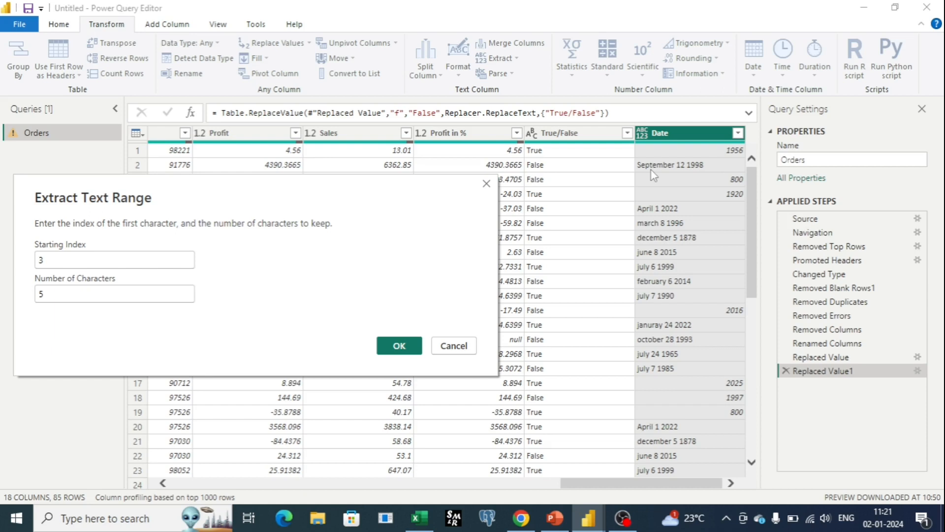
mouse_move(640, 170)
left_mouse_down()
mouse_move(638, 195)
mouse_move(642, 148)
mouse_move(651, 197)
left_mouse_up()
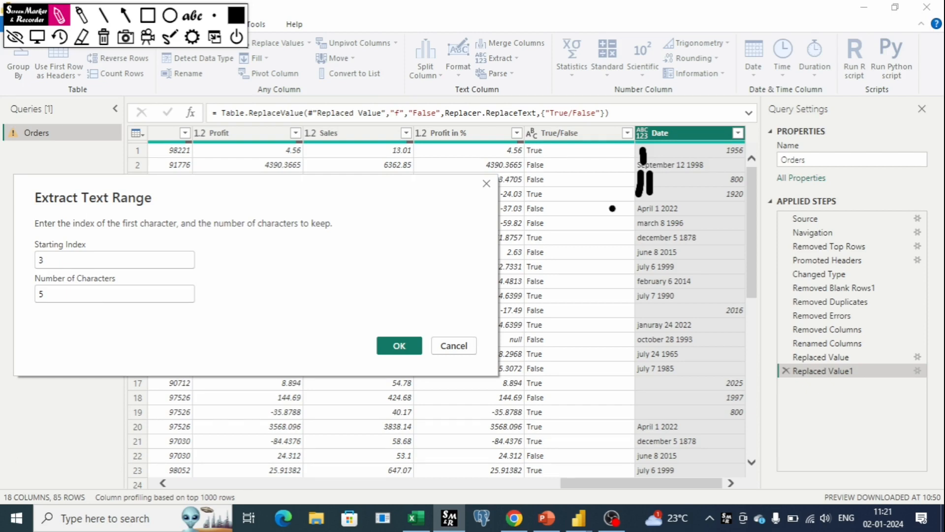
key("Escape")
left_click(398, 346)
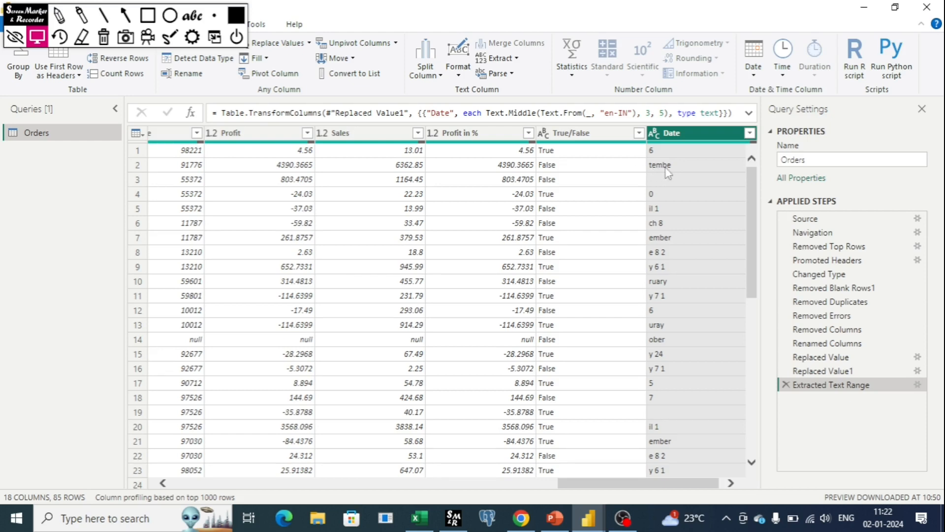
left_click(786, 385)
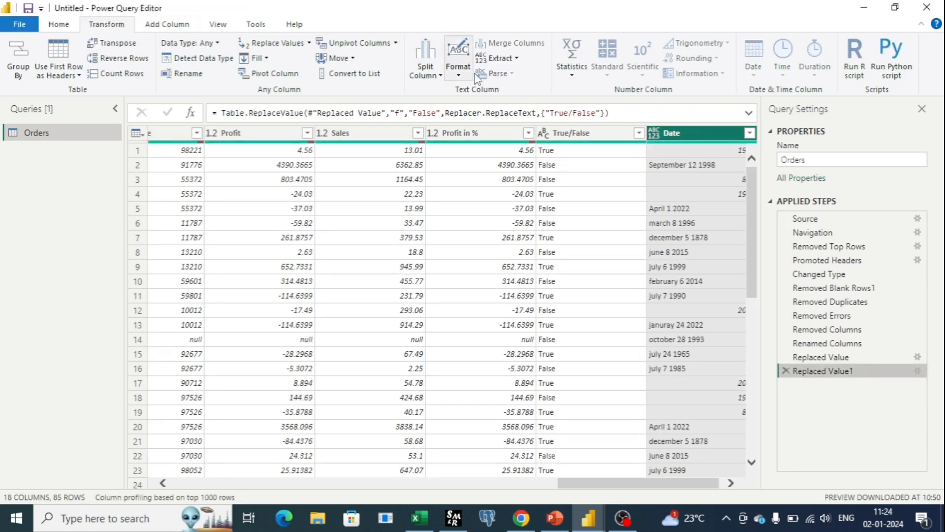
Step: Extract the text after a space delimiter from the Date column's values, and delete that applied step
left_click(500, 59)
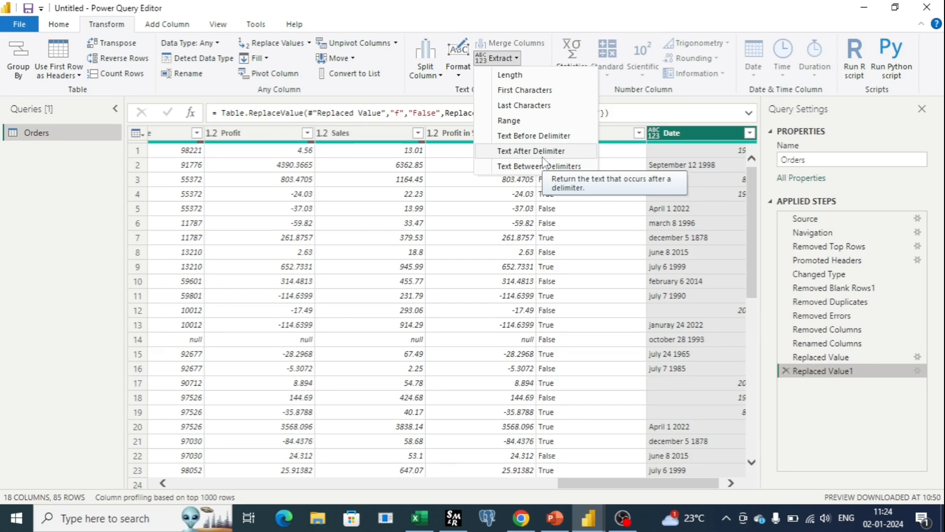
left_click(660, 483)
left_click_drag(712, 484, 724, 484)
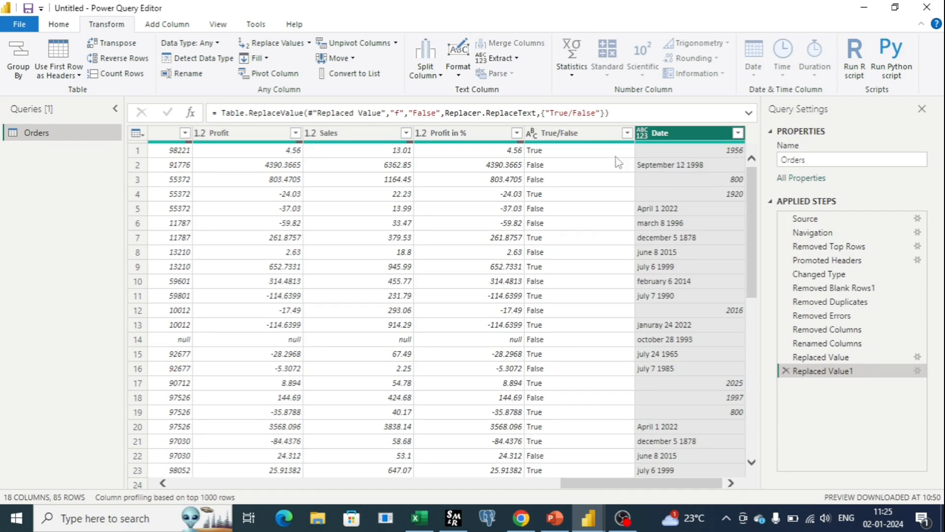
left_click(512, 58)
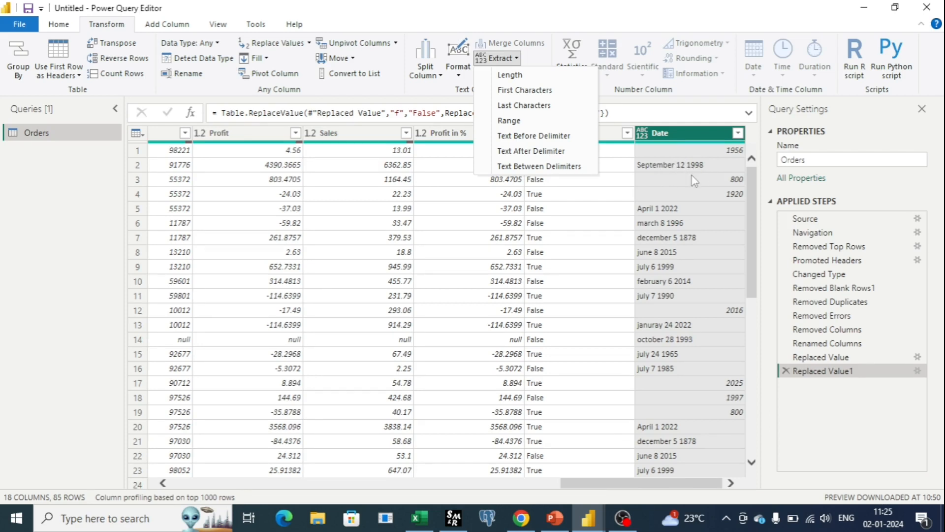
left_click(542, 156)
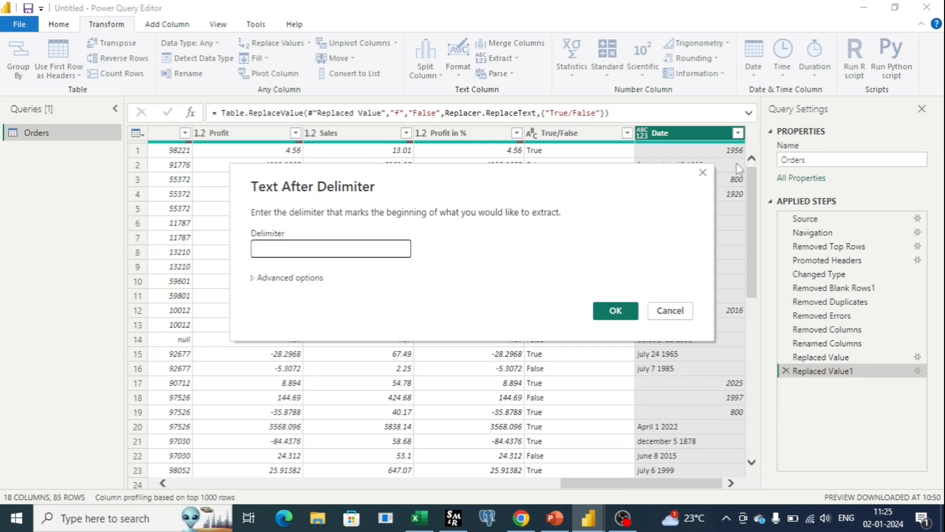
left_click(609, 313)
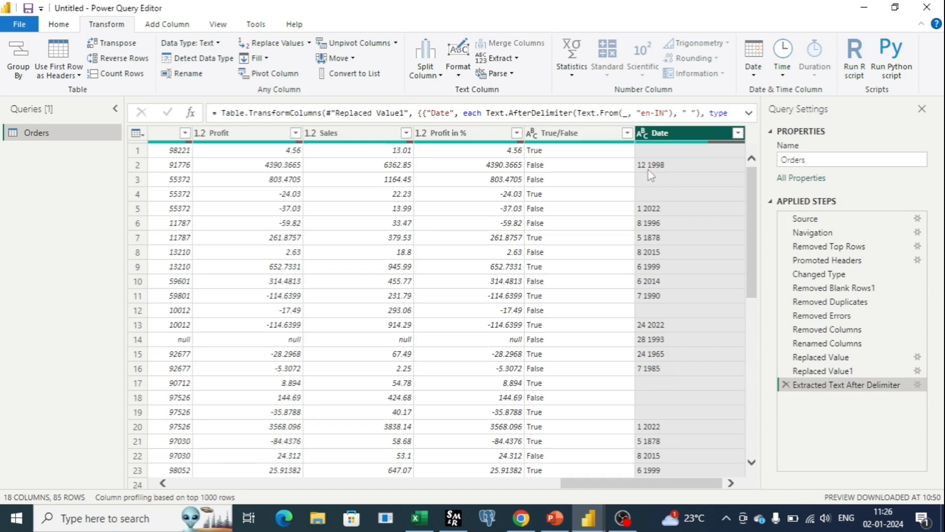
left_click(784, 384)
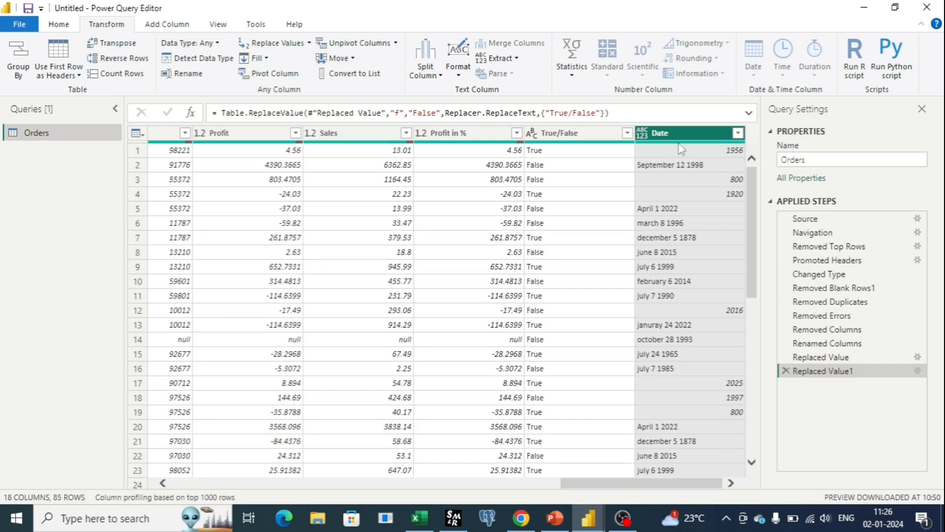
Step: Extract the last 4 characters of the Date column's values, look through the results, and delete that applied step
left_click(515, 62)
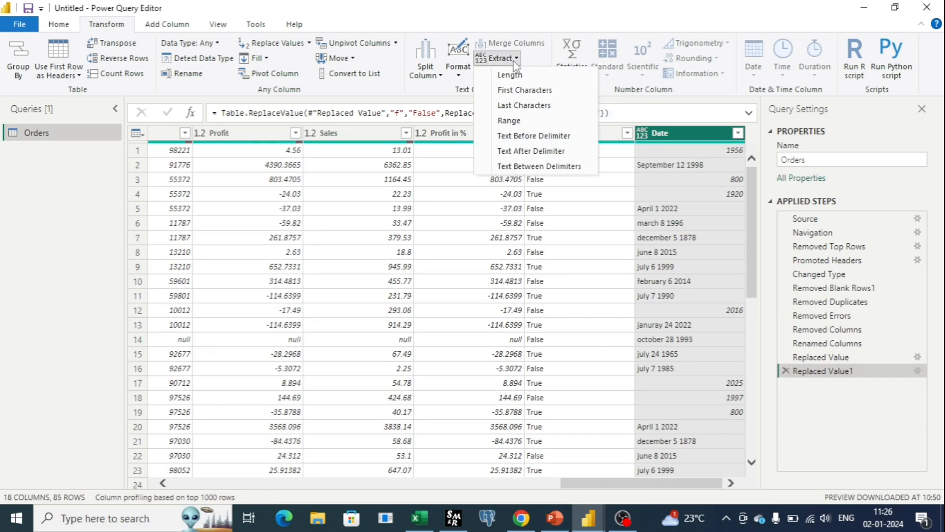
left_click(526, 108)
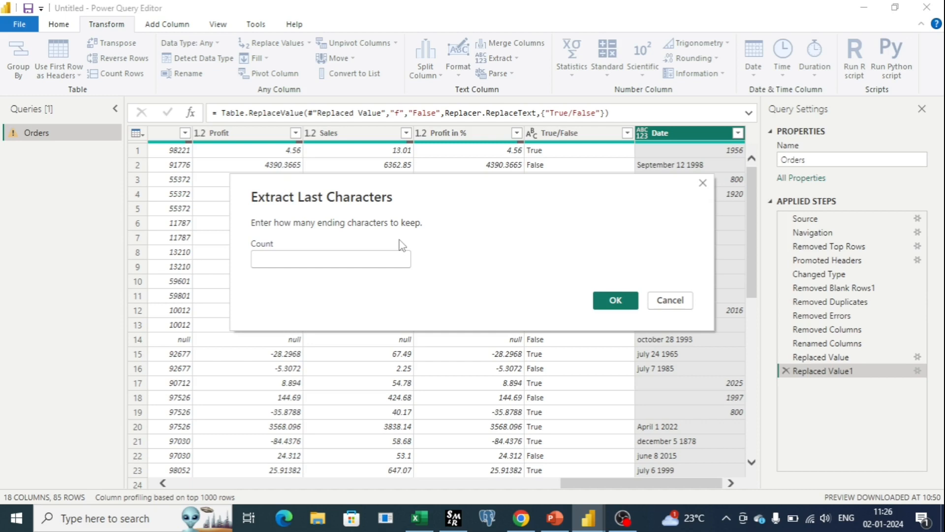
type("4")
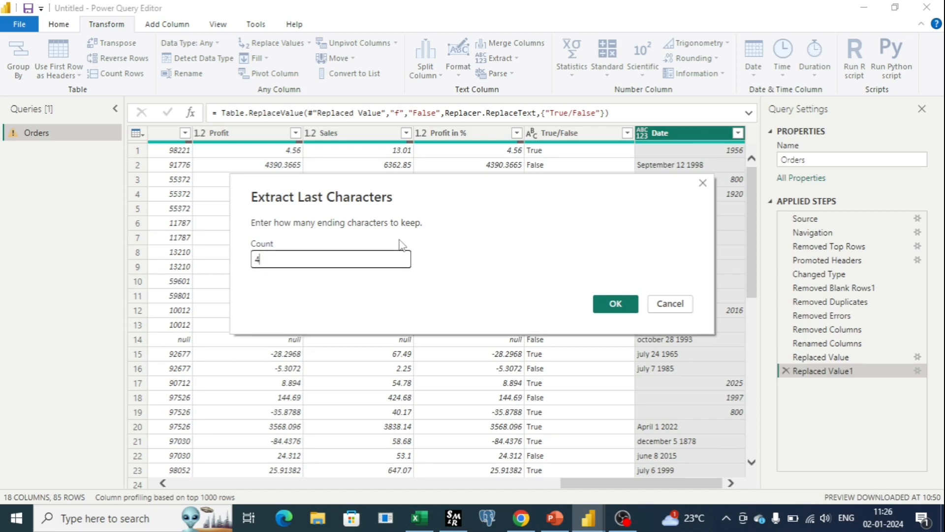
left_click(623, 305)
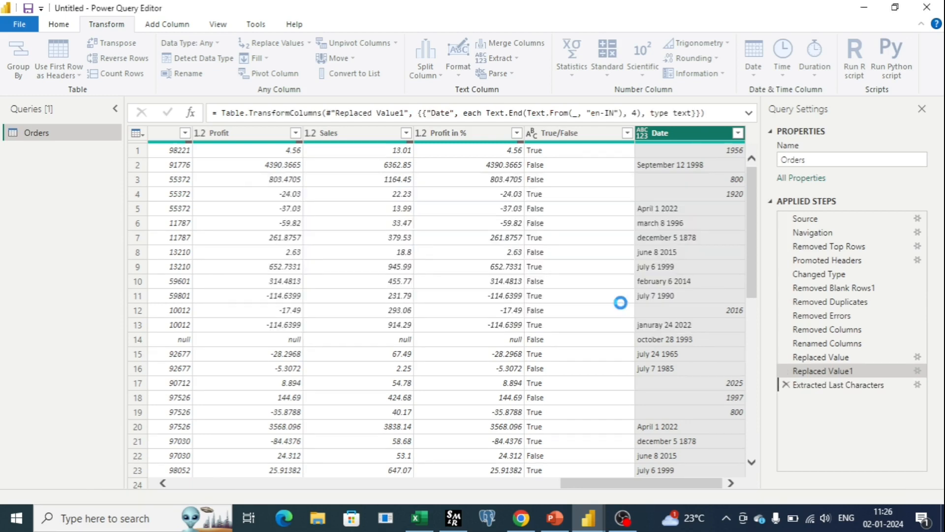
scroll(680, 187, "down", 15)
scroll(679, 186, "up", 15)
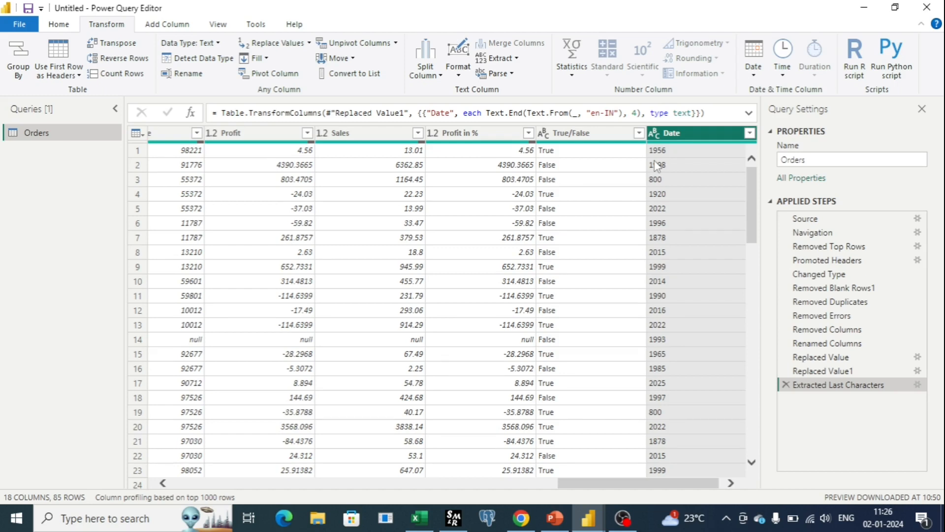
left_click_drag(674, 484, 677, 483)
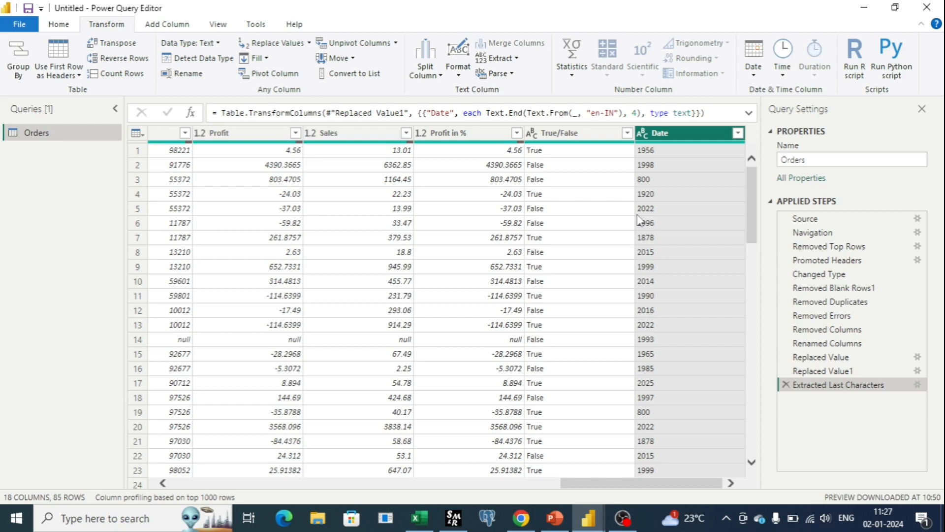
left_click(786, 384)
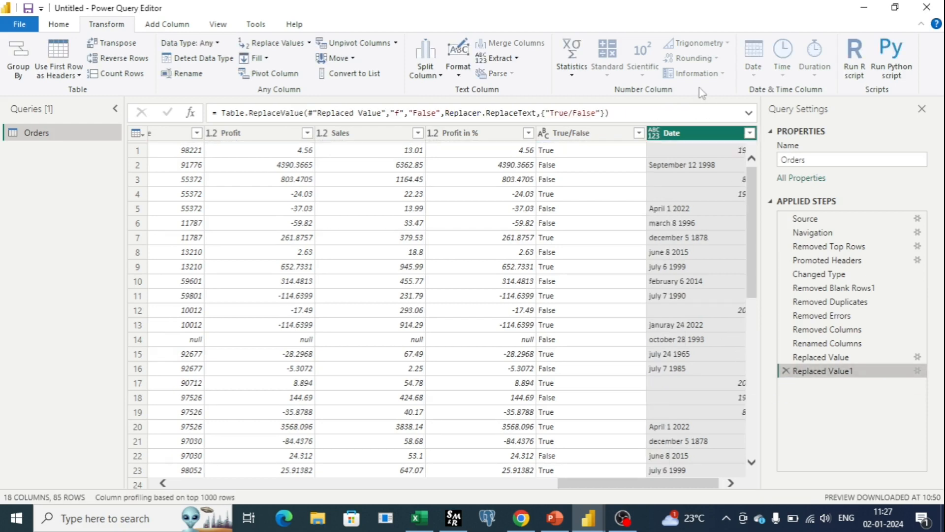
Step: Duplicate the Date column and extract the last 4 characters of the copied column's values
right_click(690, 137)
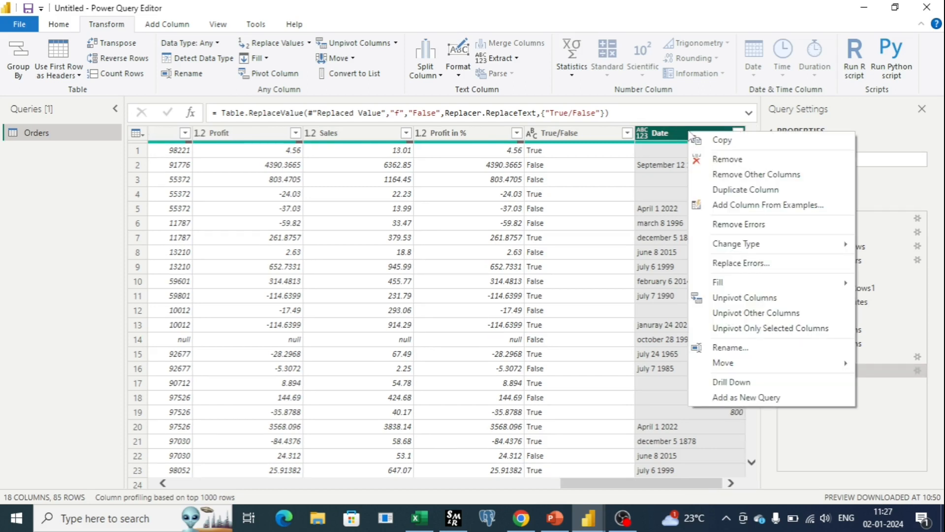
left_click(724, 191)
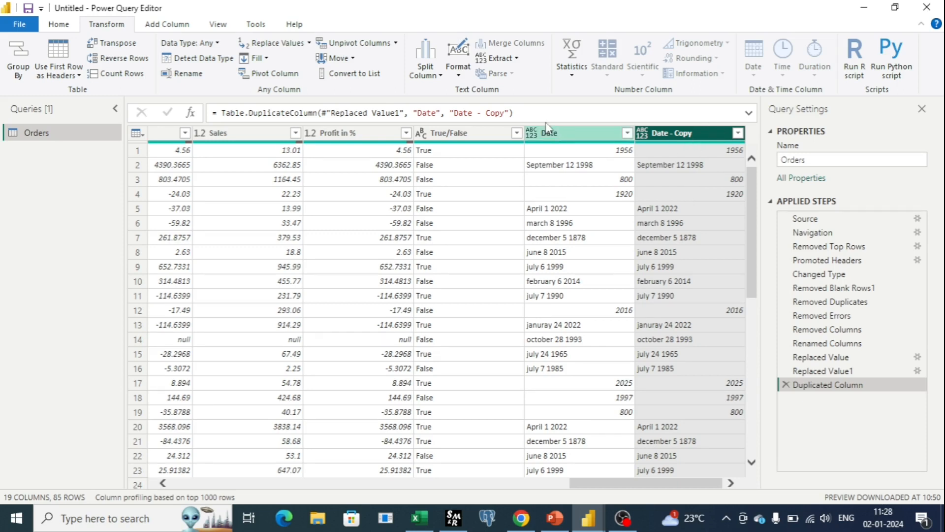
left_click(508, 58)
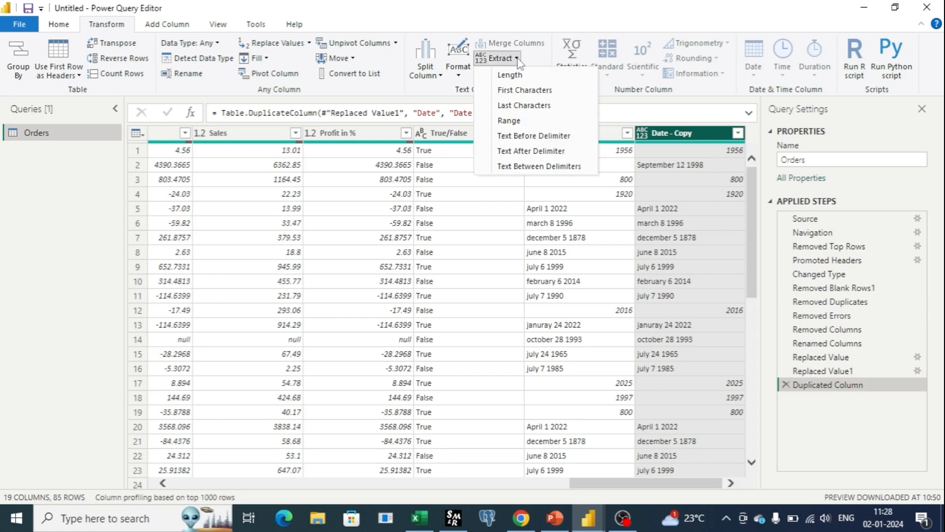
left_click(531, 105)
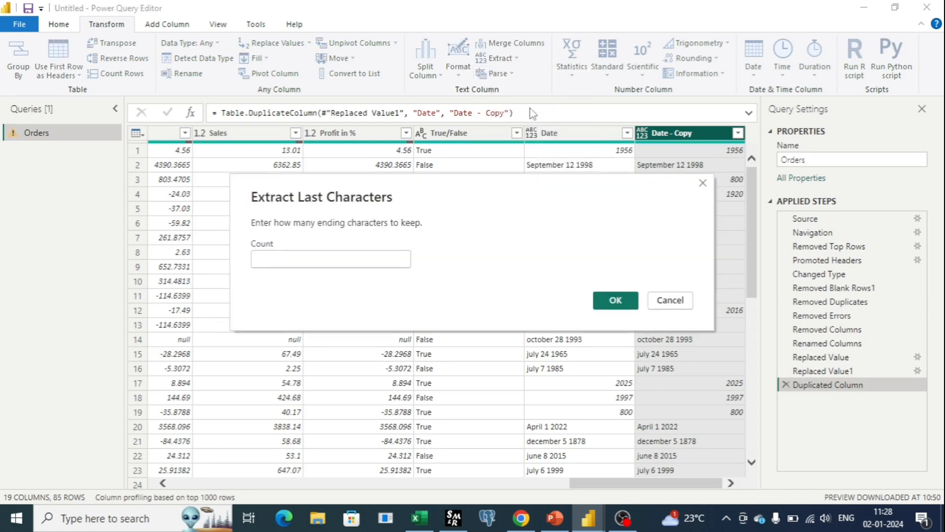
type("4")
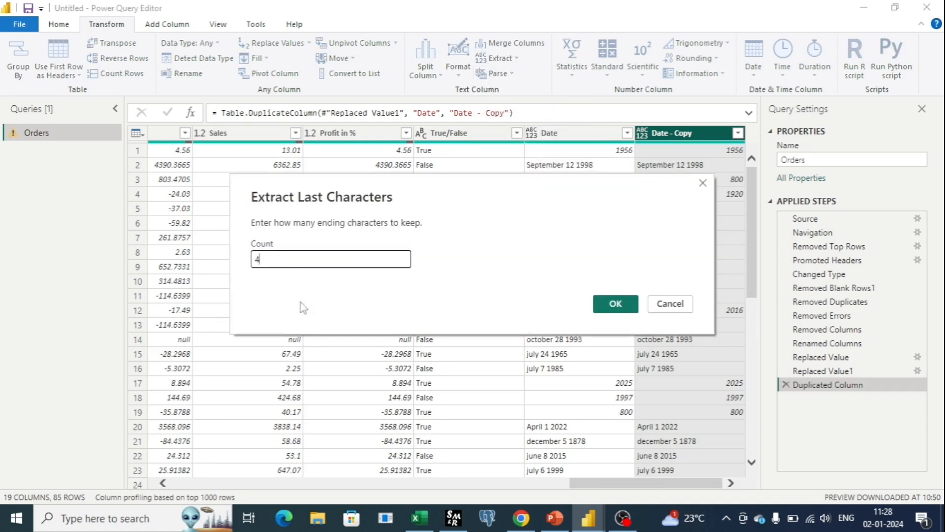
left_click(615, 303)
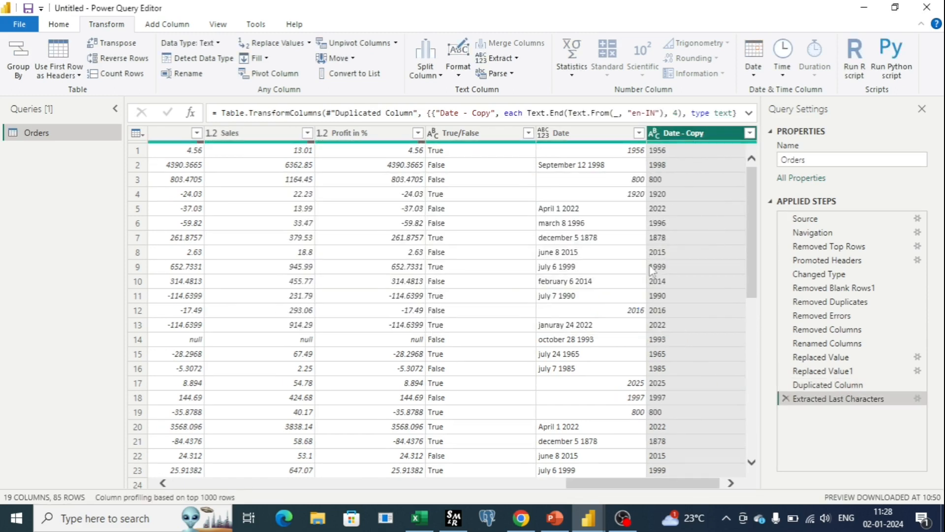
Step: Rename the Date - Copy column to Year and change its data type to Whole Number
scroll(591, 251, "down", 7)
scroll(589, 261, "up", 7)
double_click(697, 132)
type("Year")
key("Return")
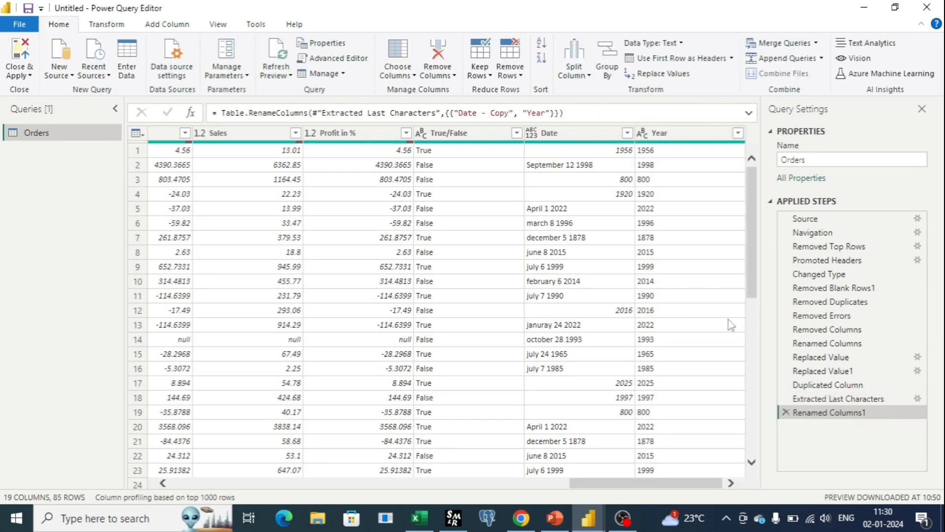
left_click(643, 133)
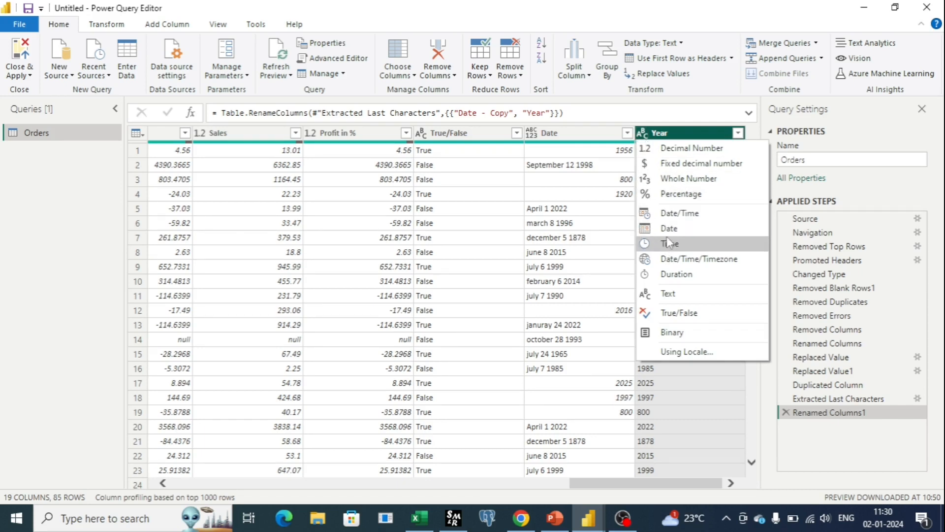
left_click(690, 179)
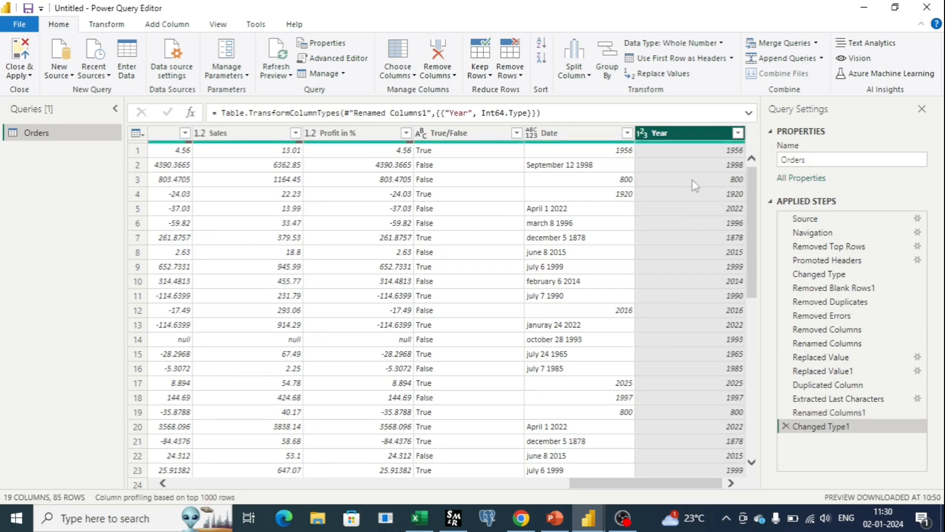